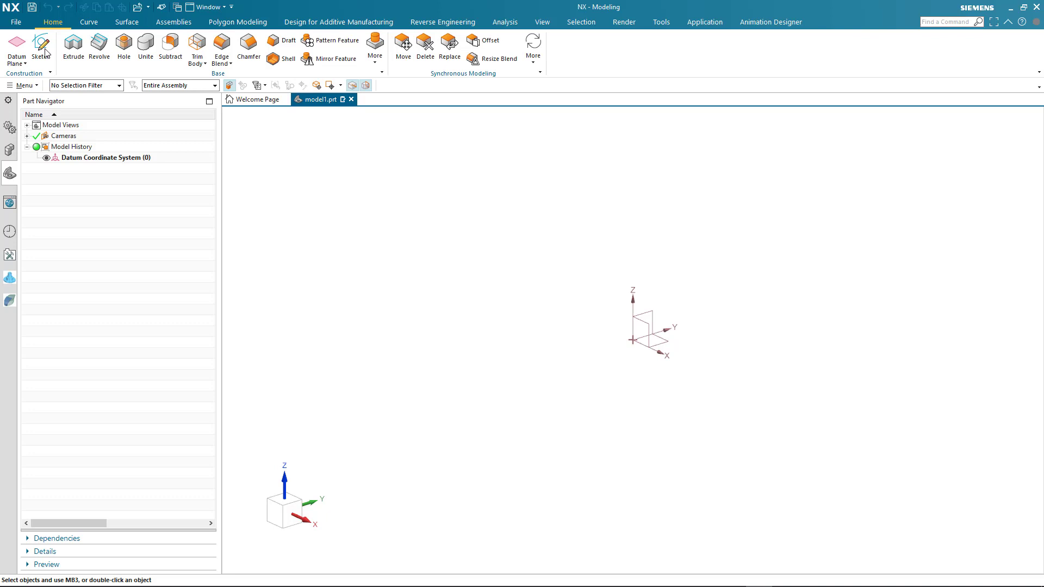
Start a new sketch, SKETCH_000, from the Home tab's Sketch command.
left_click(45, 53)
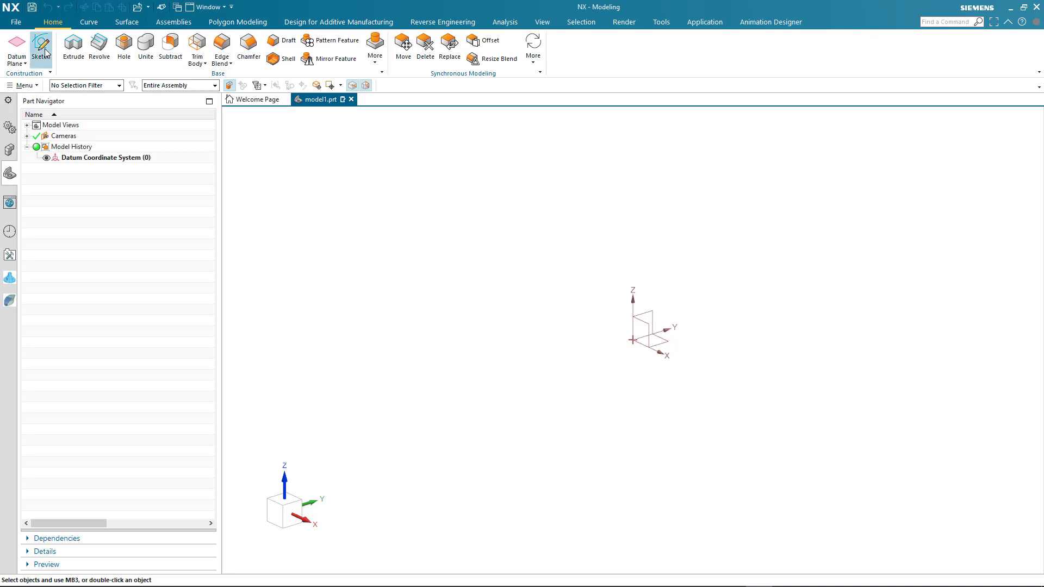
Accept the inferred plane and draw the I-beam's left flange, web side and bottom edge.
middle_click(455, 320)
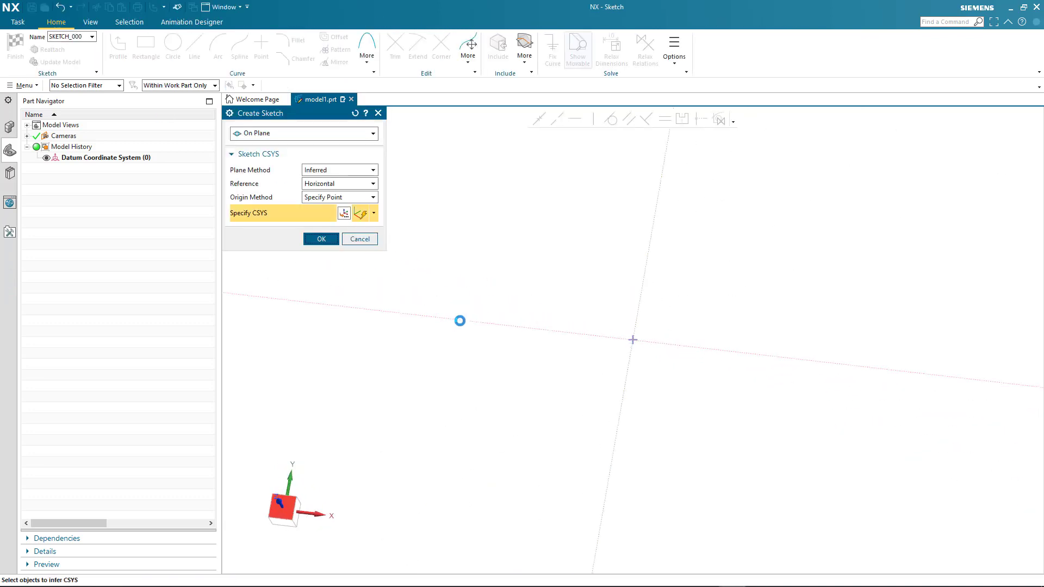
left_click(555, 324)
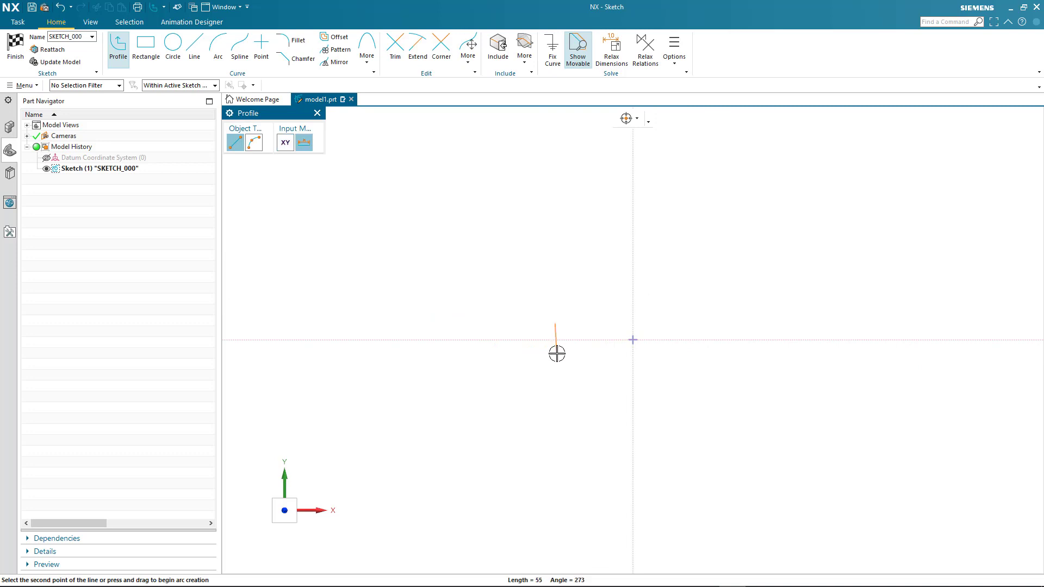
left_click(605, 357)
left_click(605, 465)
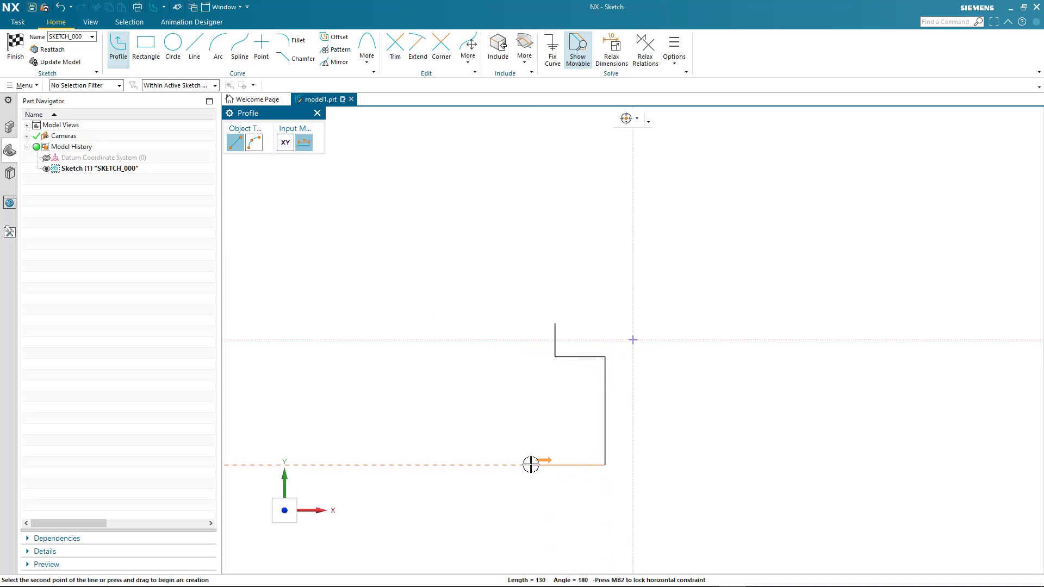
left_click(516, 465)
left_click(516, 506)
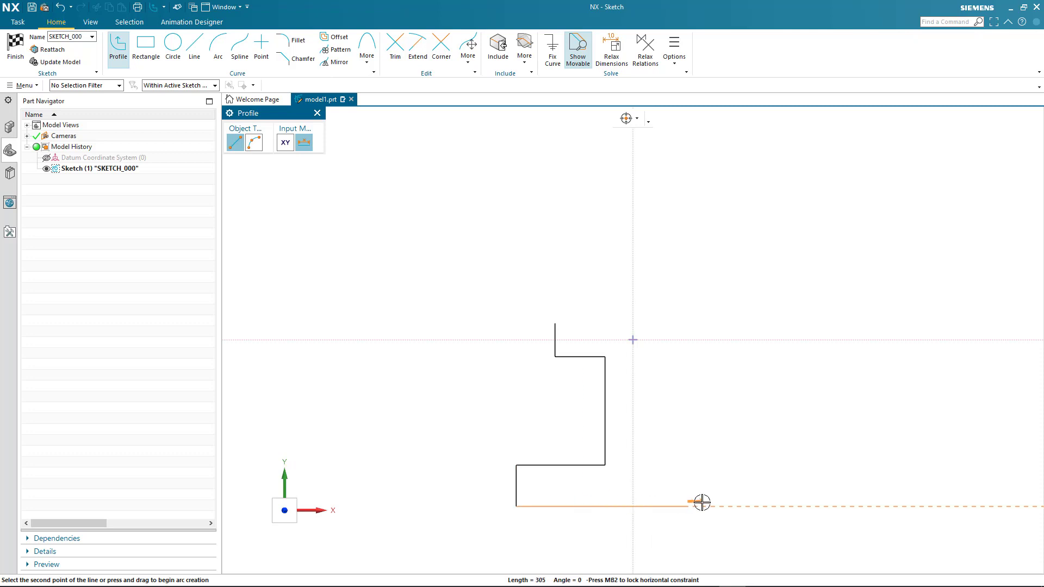
left_click(761, 505)
Draw the I-beam's right side, close the outline, and nudge the web's left side left.
left_click(761, 465)
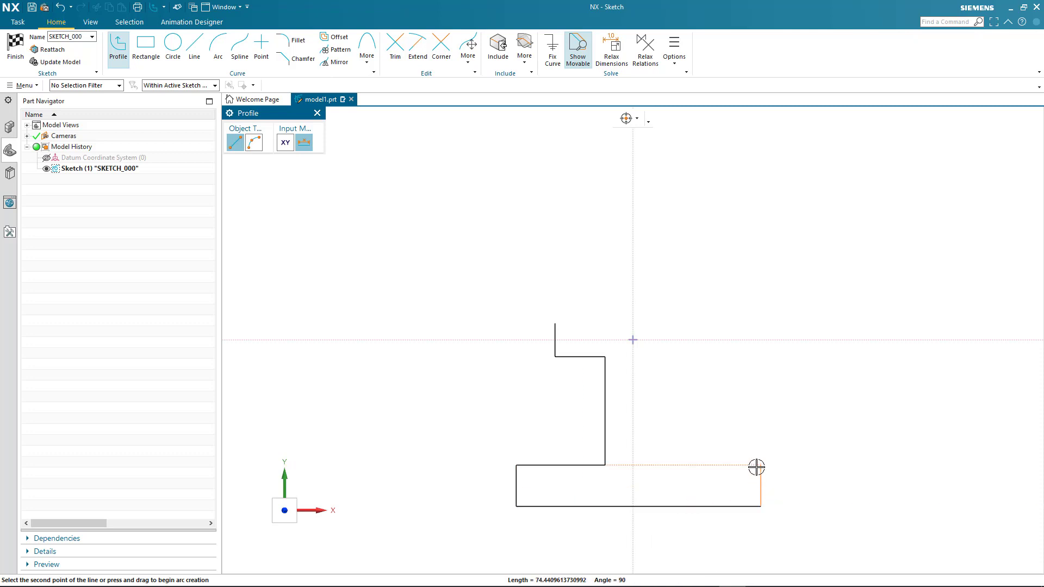
left_click(683, 465)
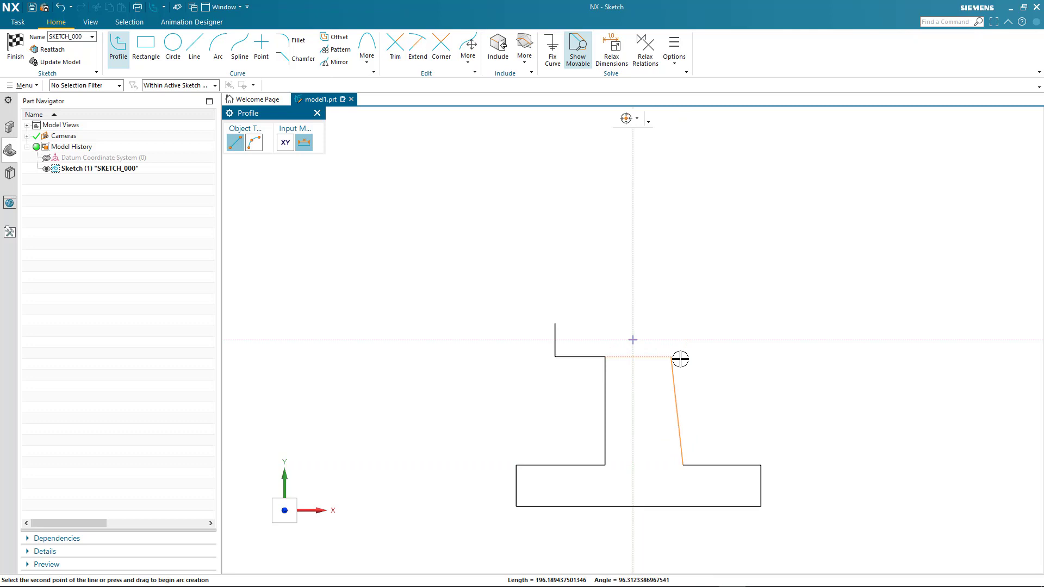
left_click(683, 357)
left_click(761, 359)
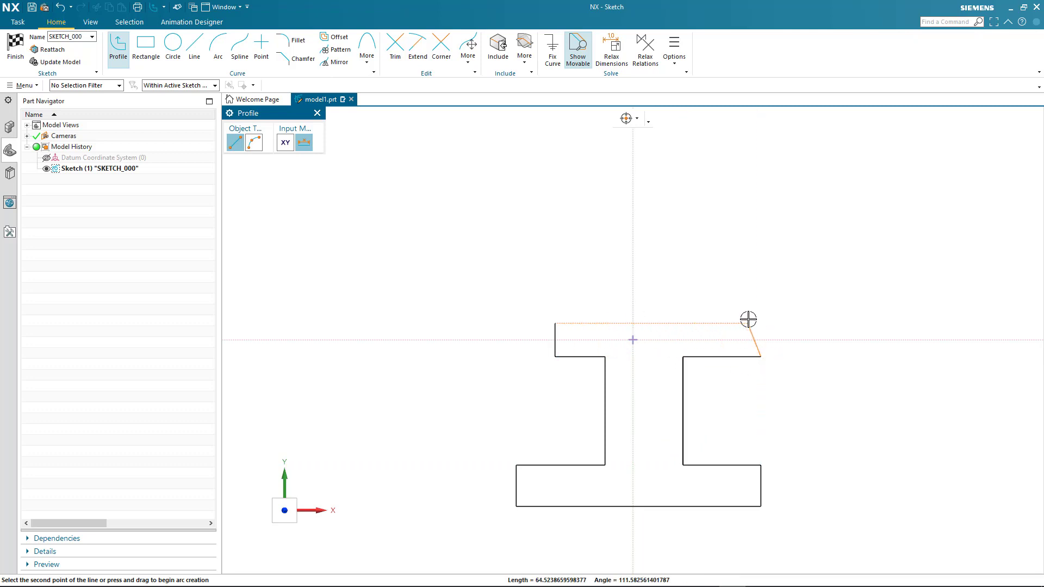
left_click(760, 322)
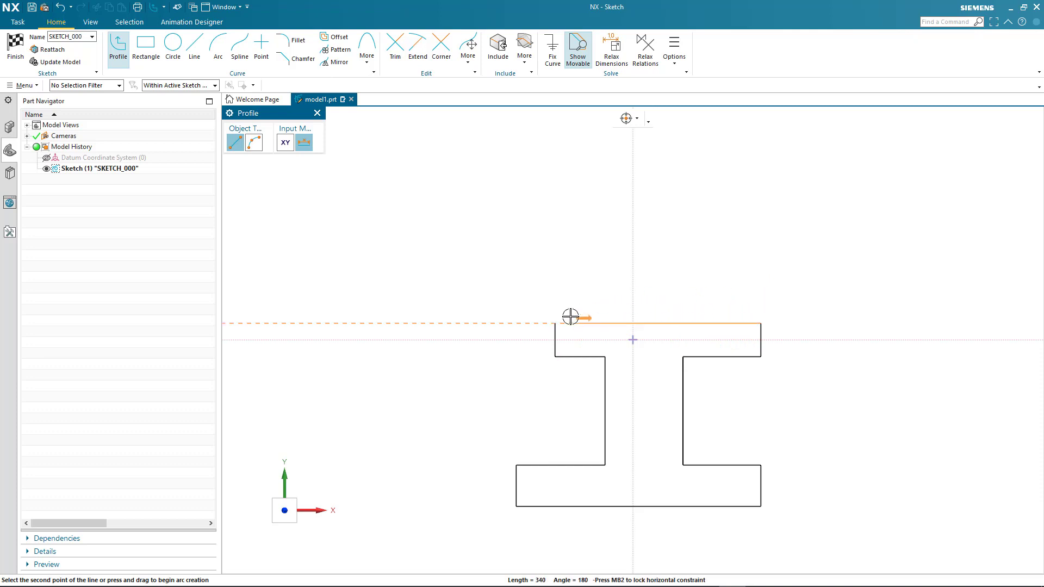
left_click(555, 323)
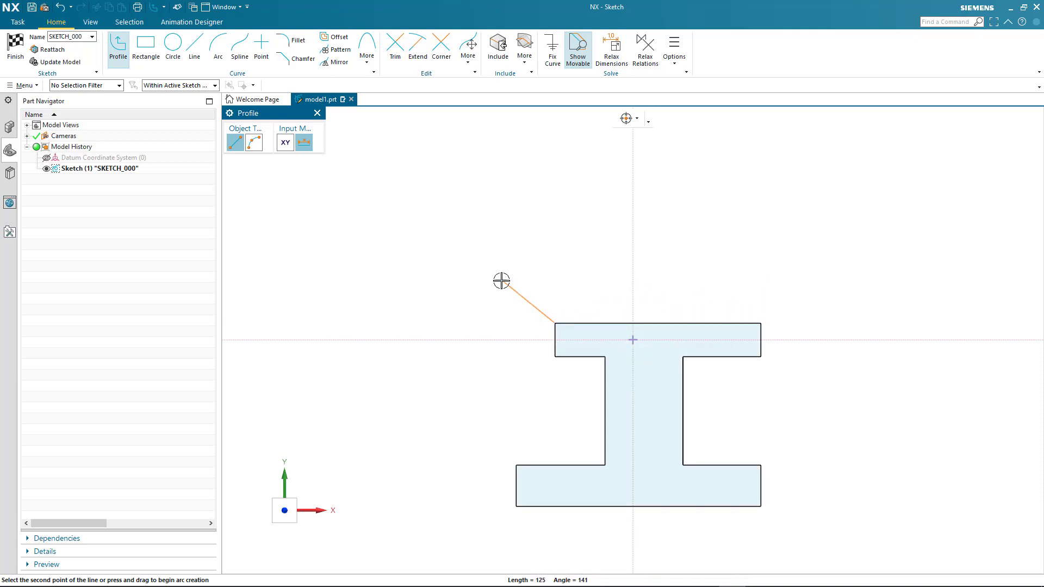
key("Escape")
key("Escape")
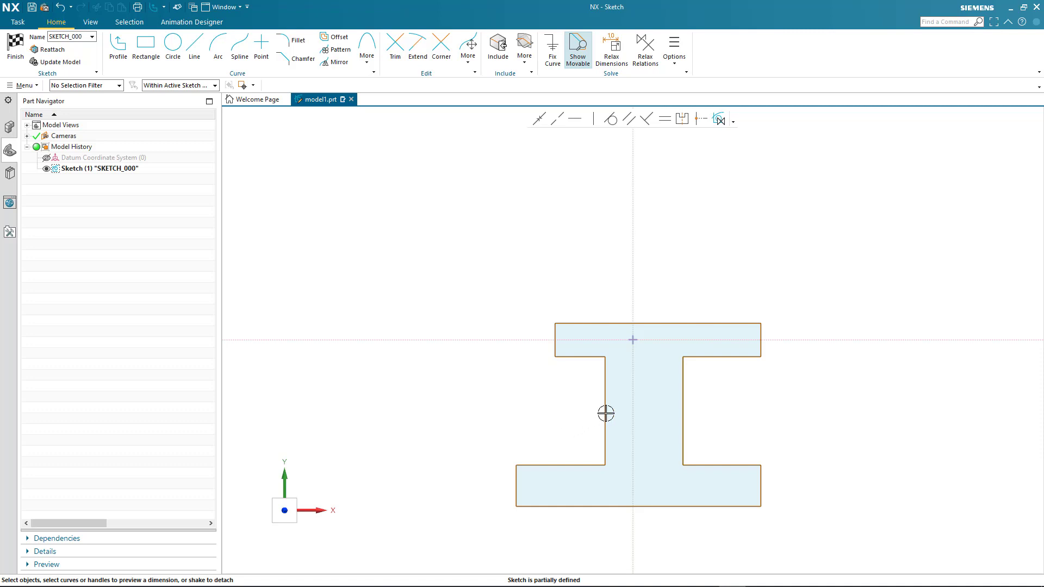
left_click_drag(605, 414, 598, 415)
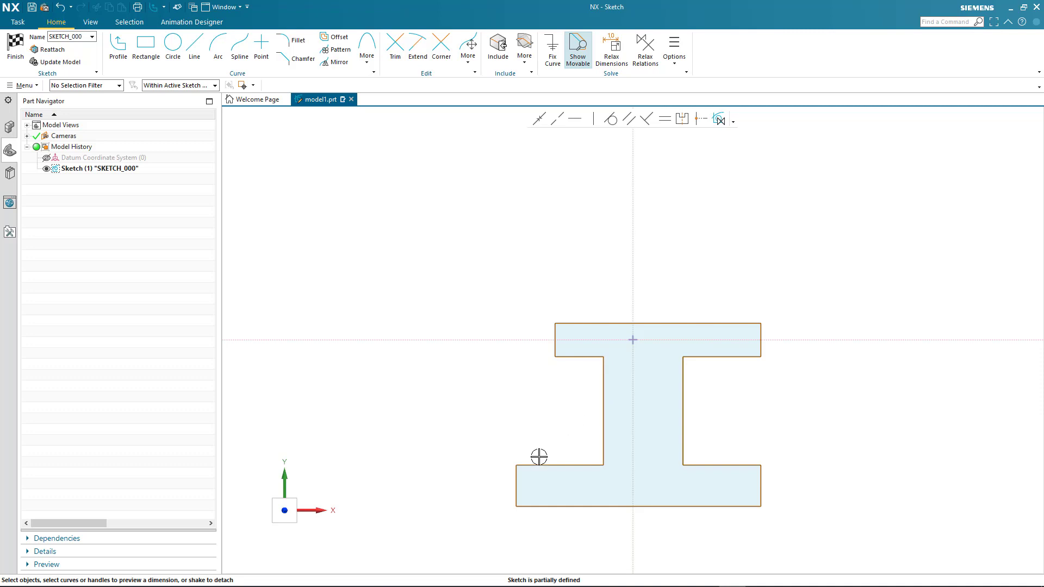
Dimension the base's bottom edge to 450, scaling the whole sketch, then raise the top flange slightly.
left_click(540, 506)
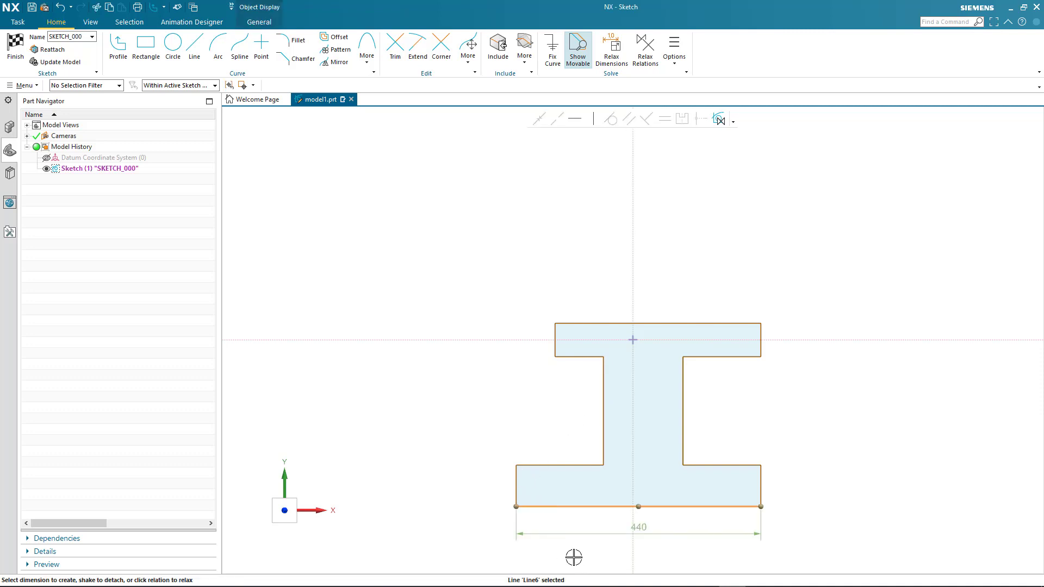
left_click(641, 527)
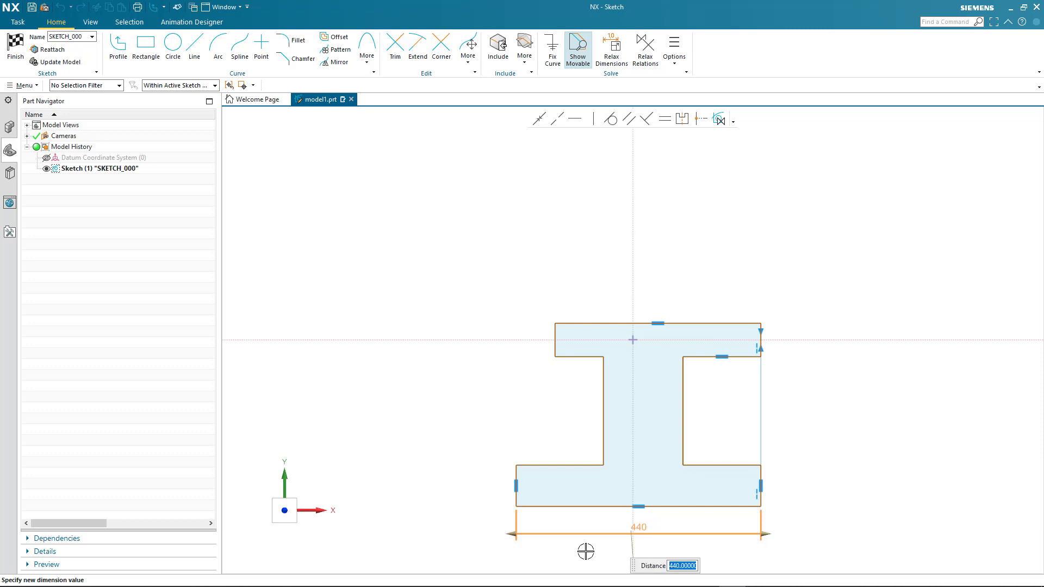
type("450")
key("Return")
left_click(459, 312)
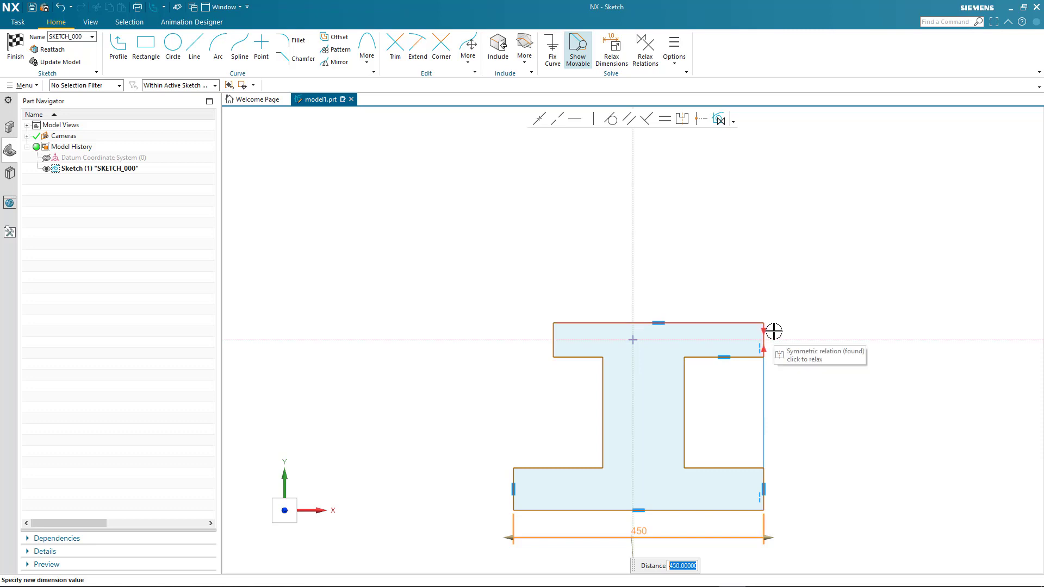
left_click(467, 419)
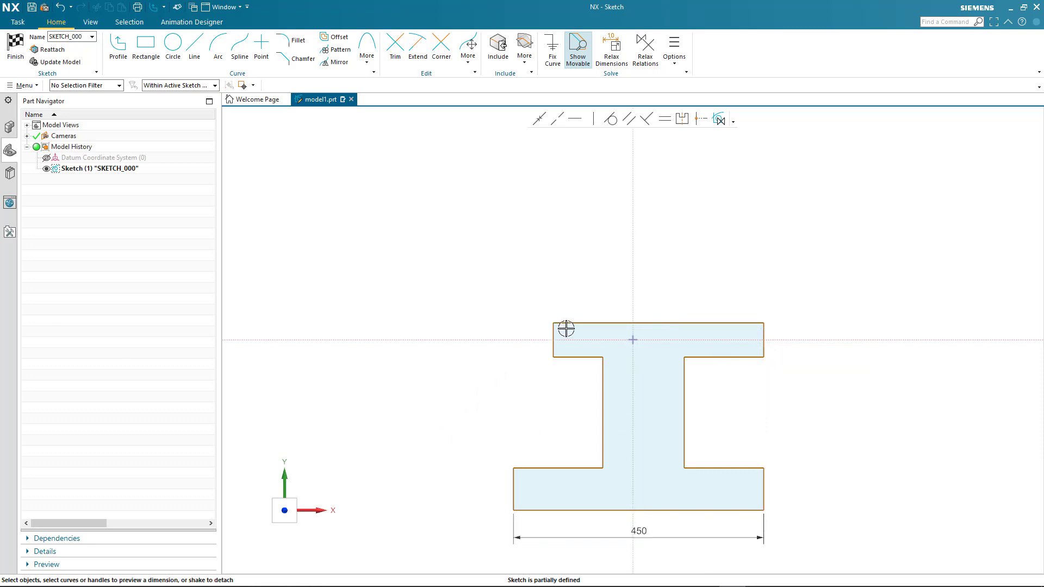
mouse_move(572, 324)
left_mouse_down()
mouse_move(570, 305)
mouse_move(572, 321)
left_mouse_up()
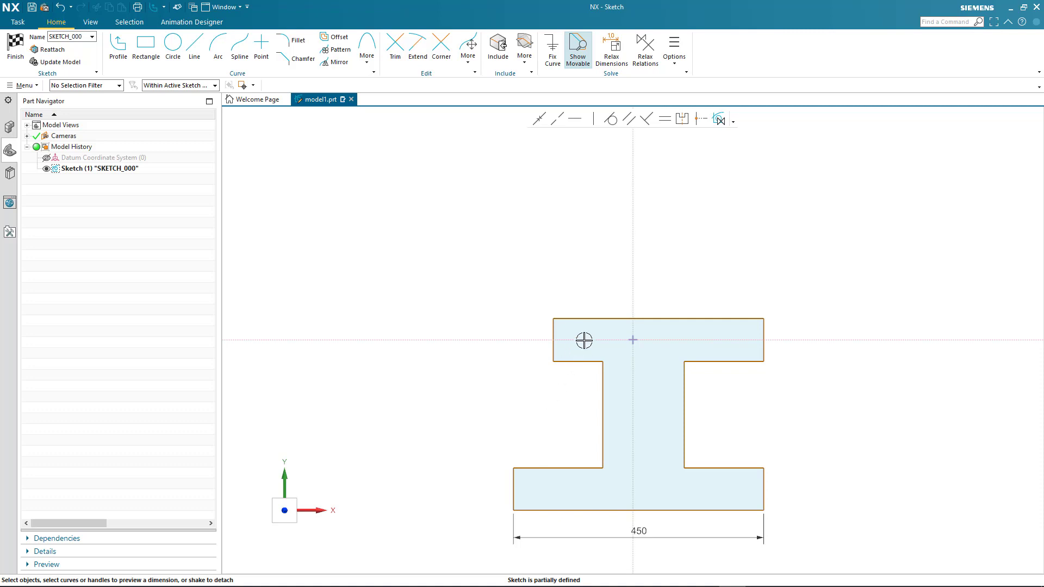
Dimension the top flange width to 380, then reopen the 450 base width and pull its right end.
left_click(601, 316)
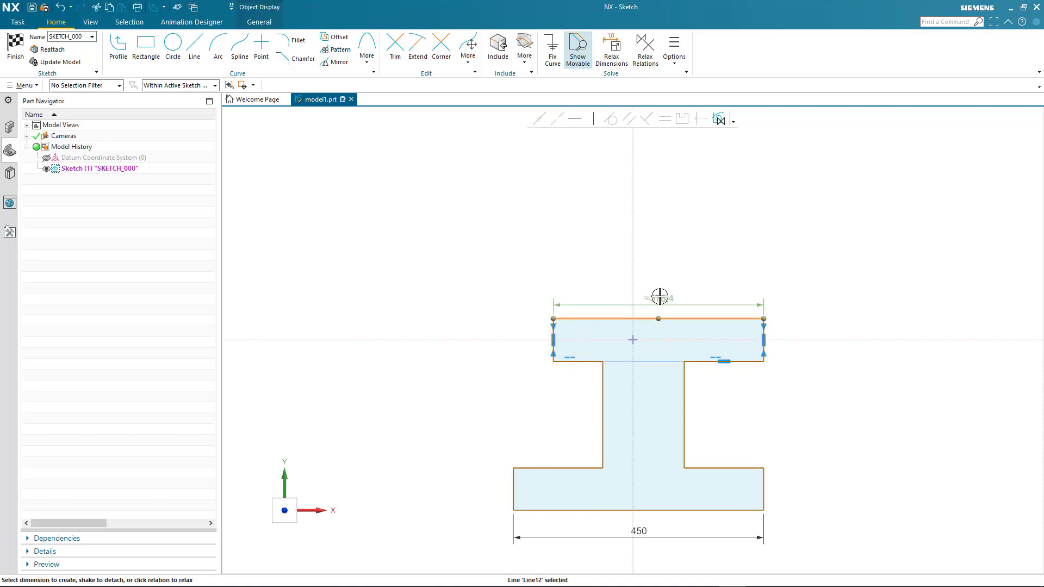
left_click(659, 294)
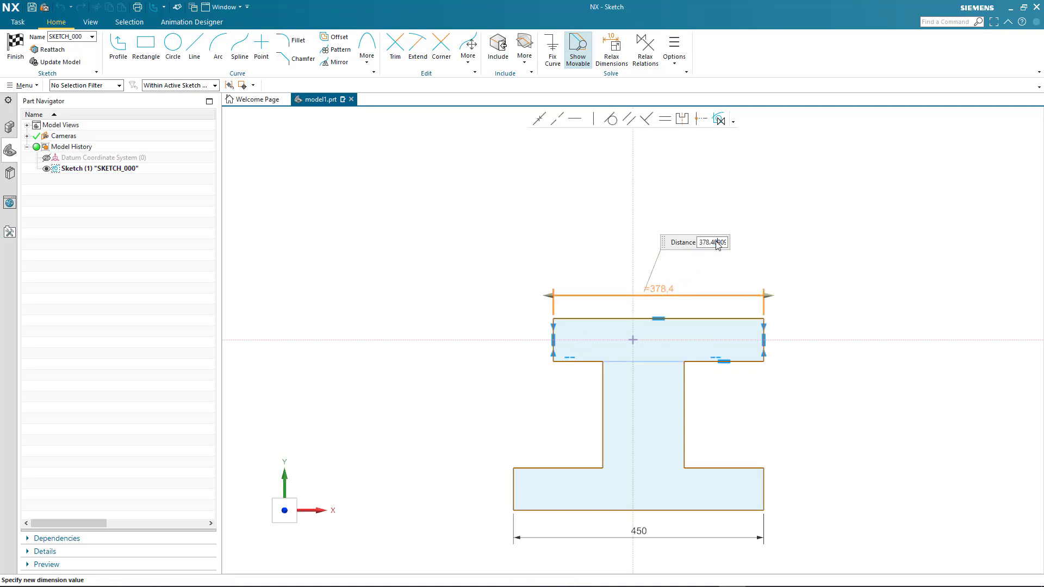
type("380")
key("Return")
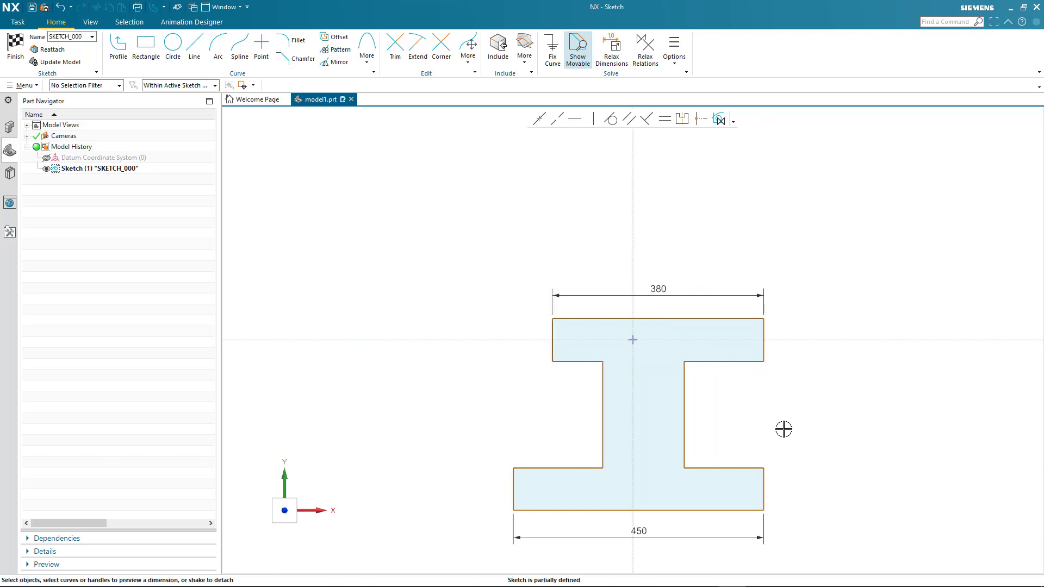
double_click(769, 546)
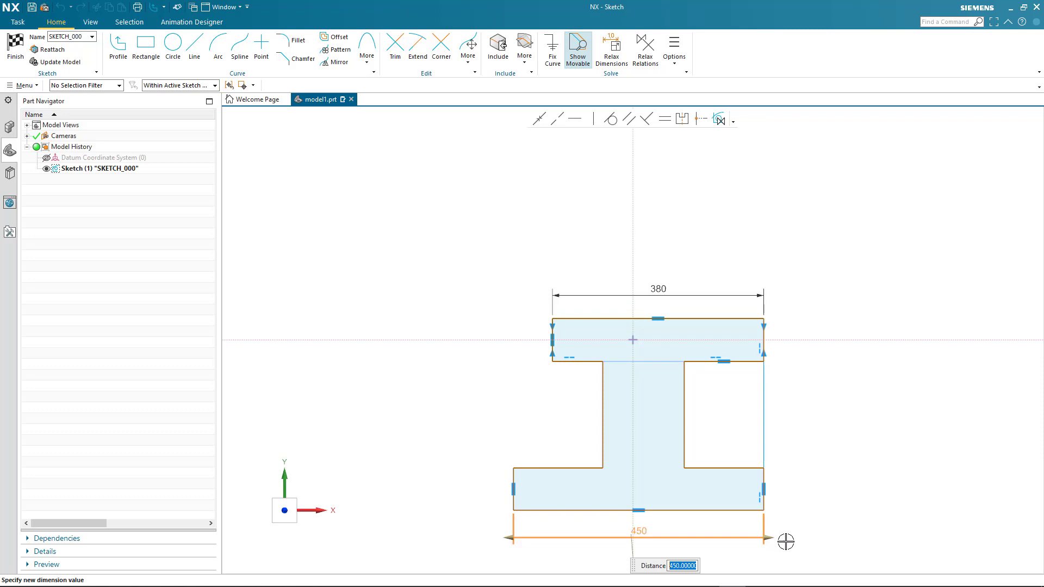
mouse_move(771, 537)
left_mouse_down()
mouse_move(795, 538)
mouse_move(769, 537)
left_mouse_up()
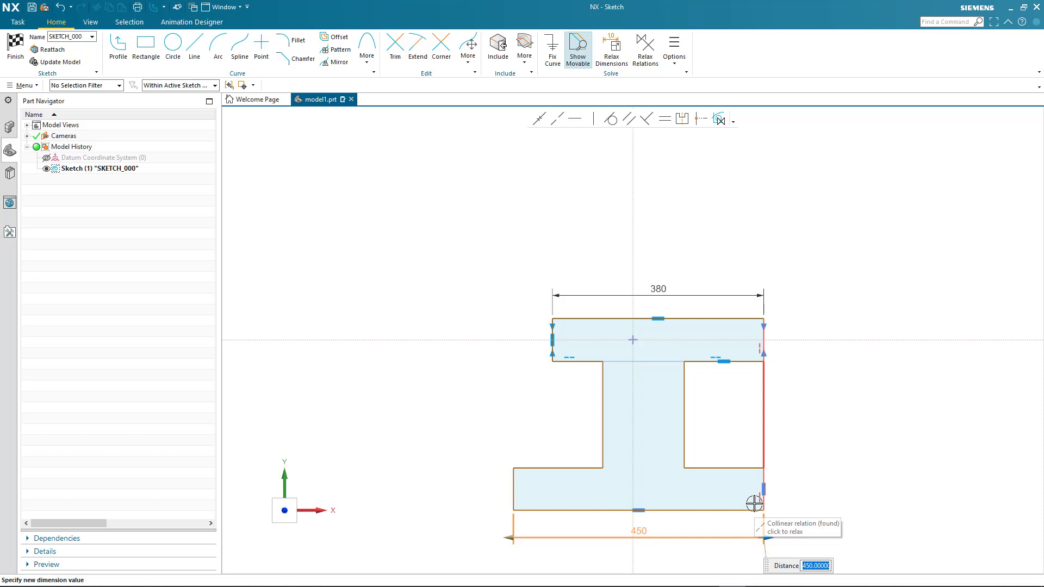
Relax the collinear relation, stretch the base width to 525 then 575, and move the 380 dimension down.
left_click(754, 504)
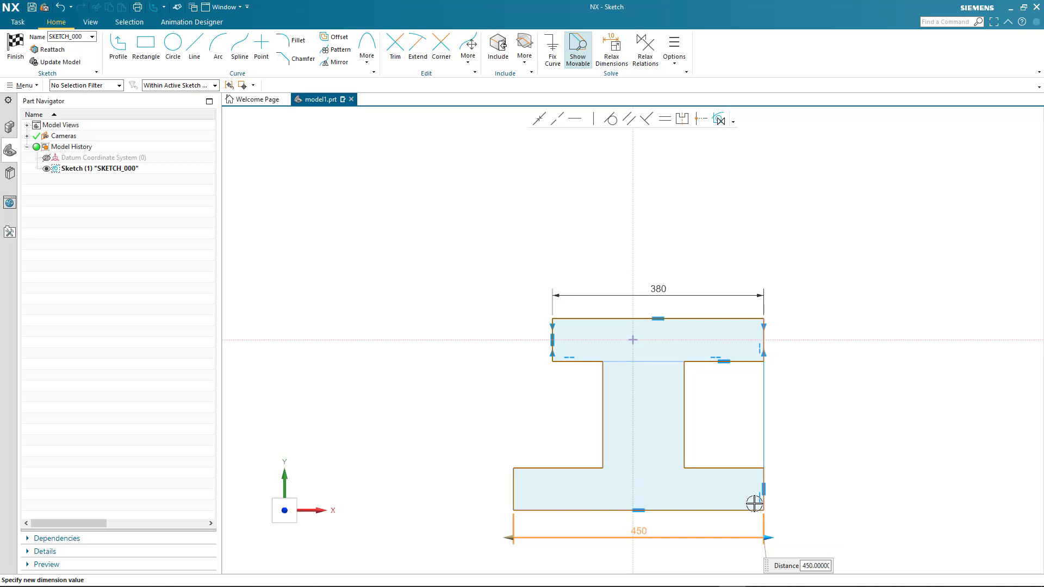
left_click_drag(774, 539, 817, 538)
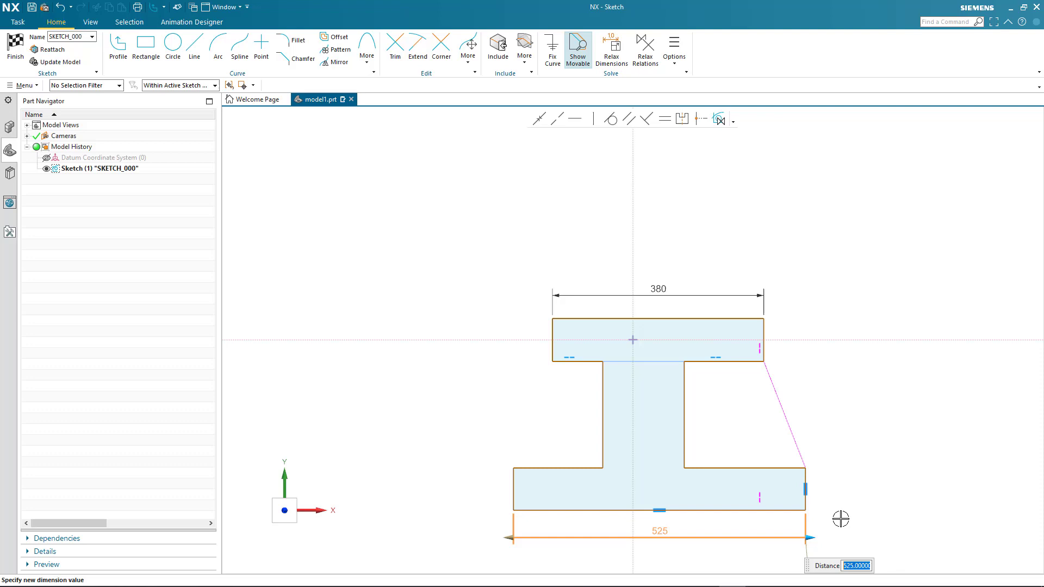
key("Return")
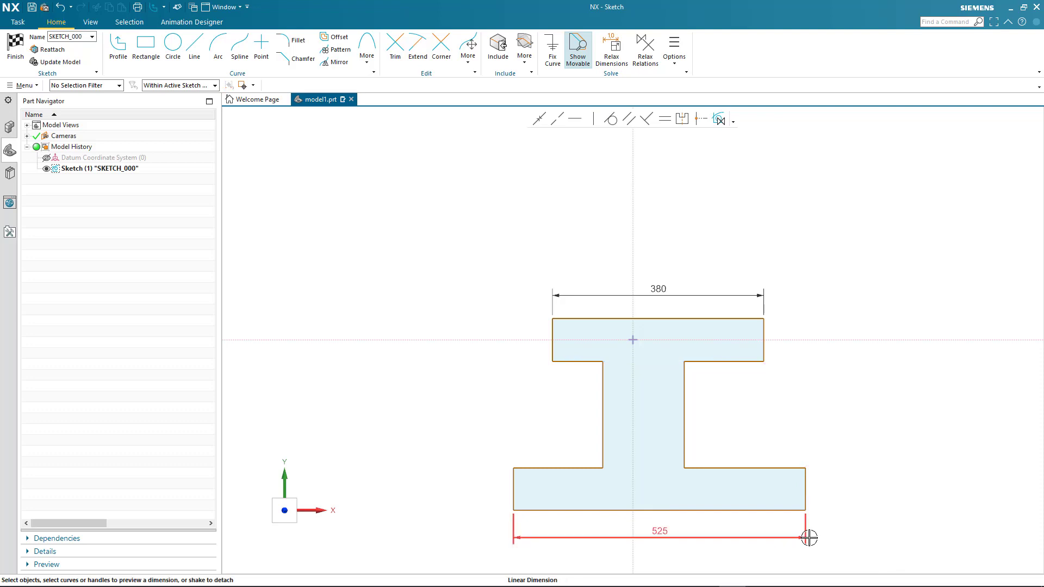
left_click(514, 537)
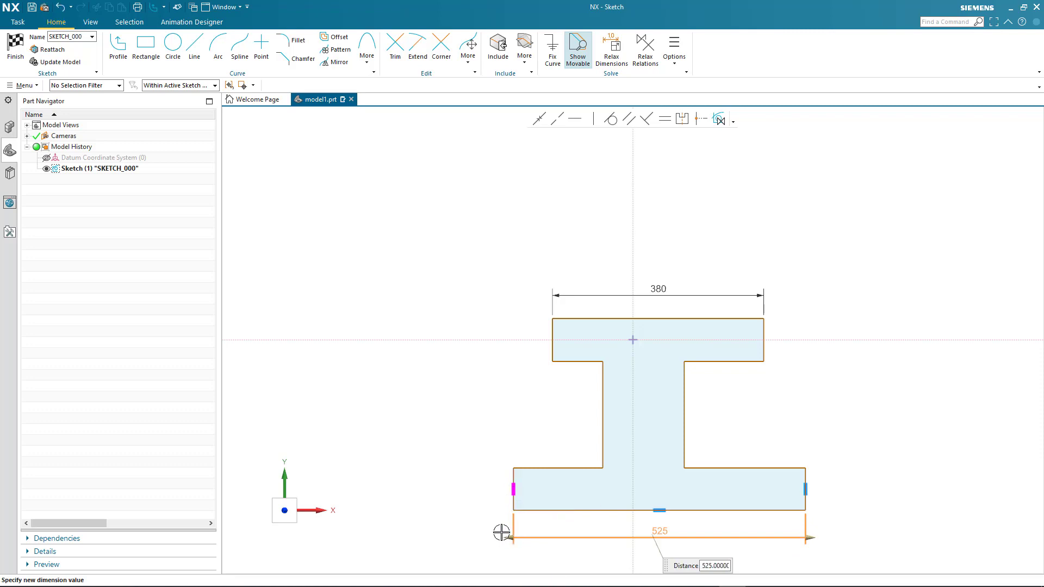
left_click_drag(506, 536, 482, 537)
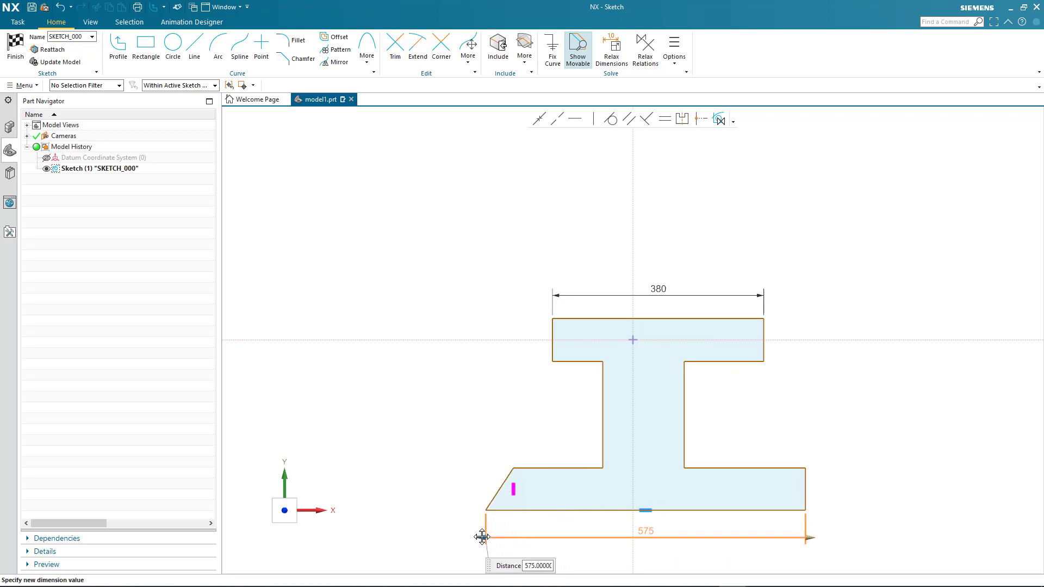
left_click(437, 524)
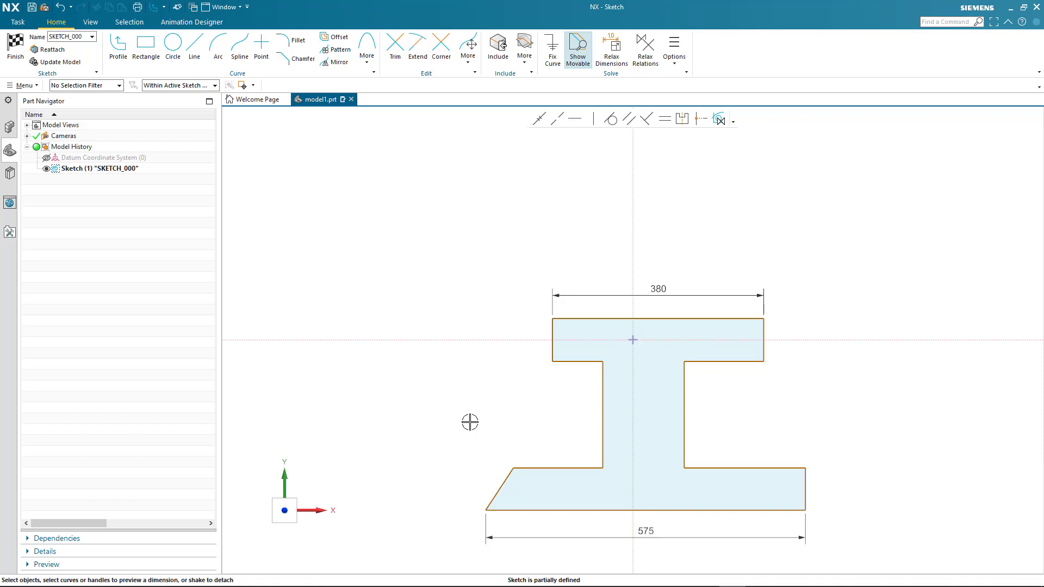
left_click_drag(669, 293, 680, 398)
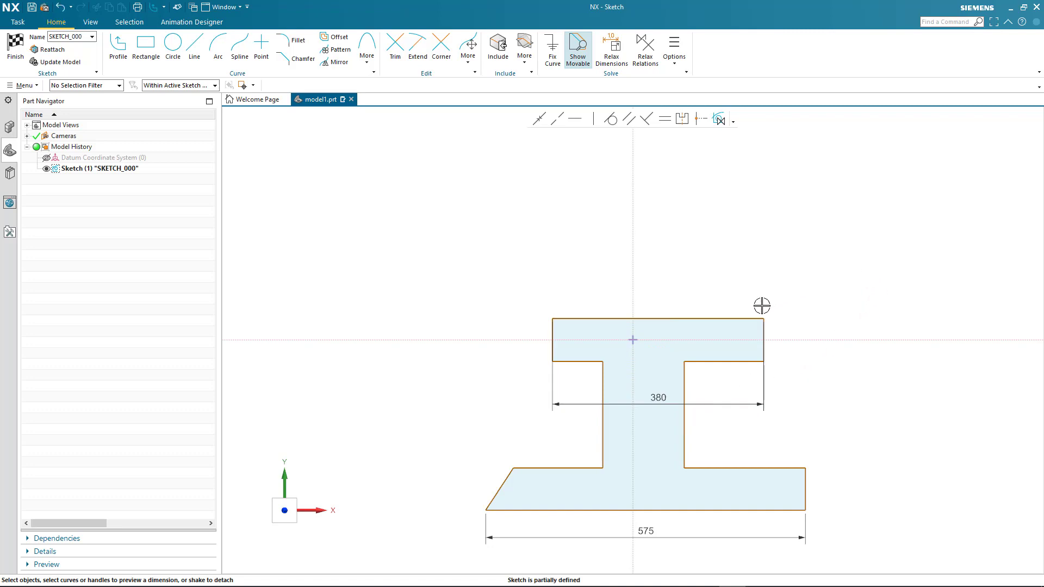
Draw a circle of about 176.5 diameter on the vertical axis, plus a smaller concentric circle.
scroll(726, 264, "down", 1)
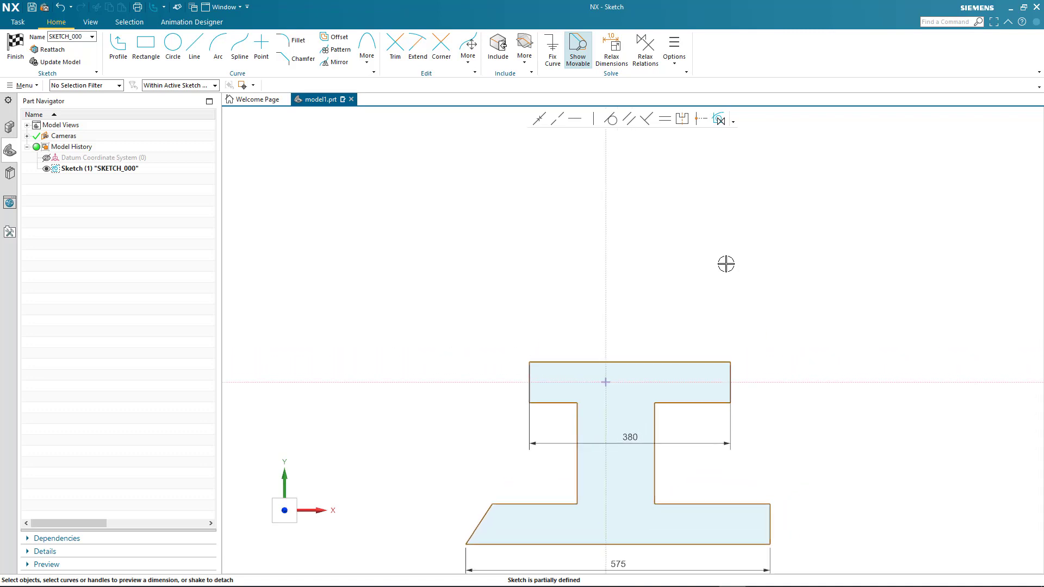
left_click(175, 47)
left_click(588, 188)
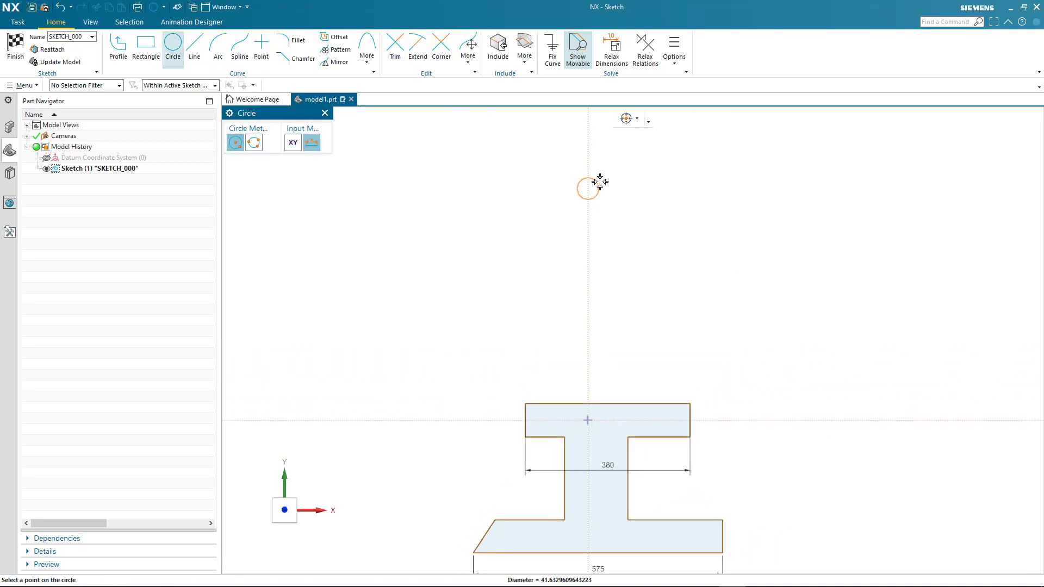
left_click(622, 172)
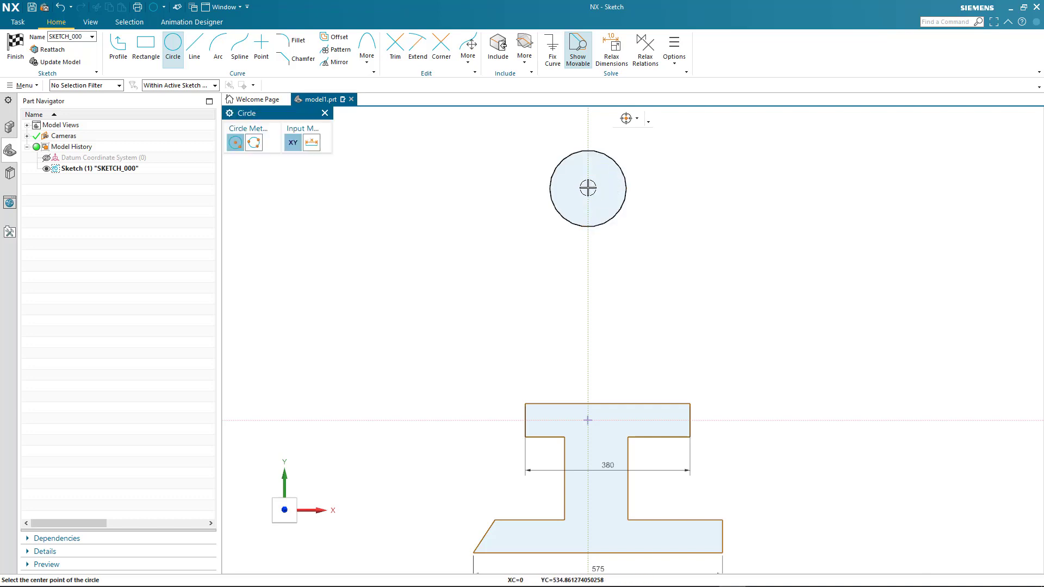
left_click(588, 188)
left_click(612, 172)
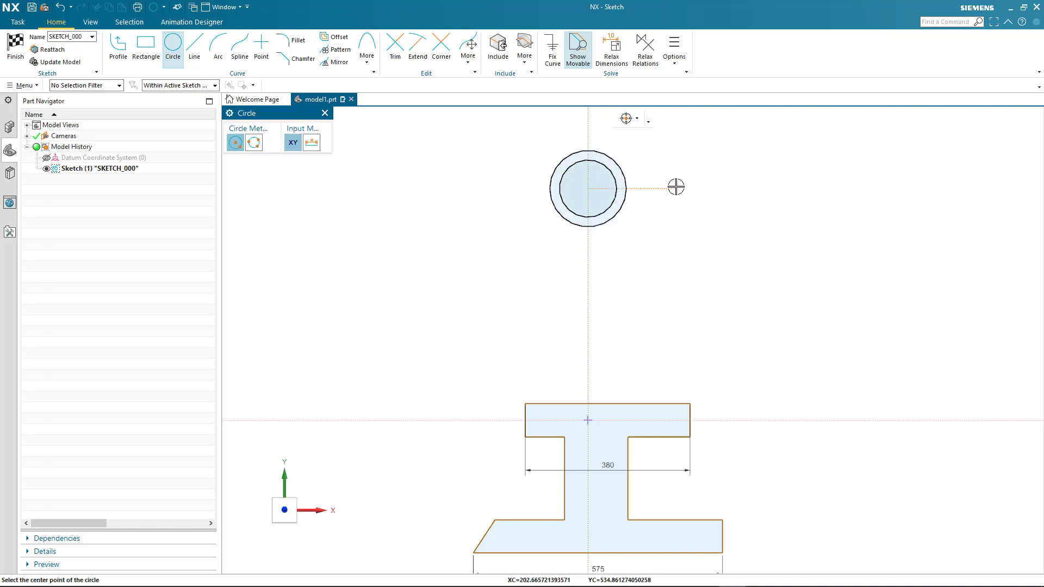
Drag the outer circle's edge to enlarge its diameter from about 176.5 to about 180.5.
key("Escape")
left_click(625, 188)
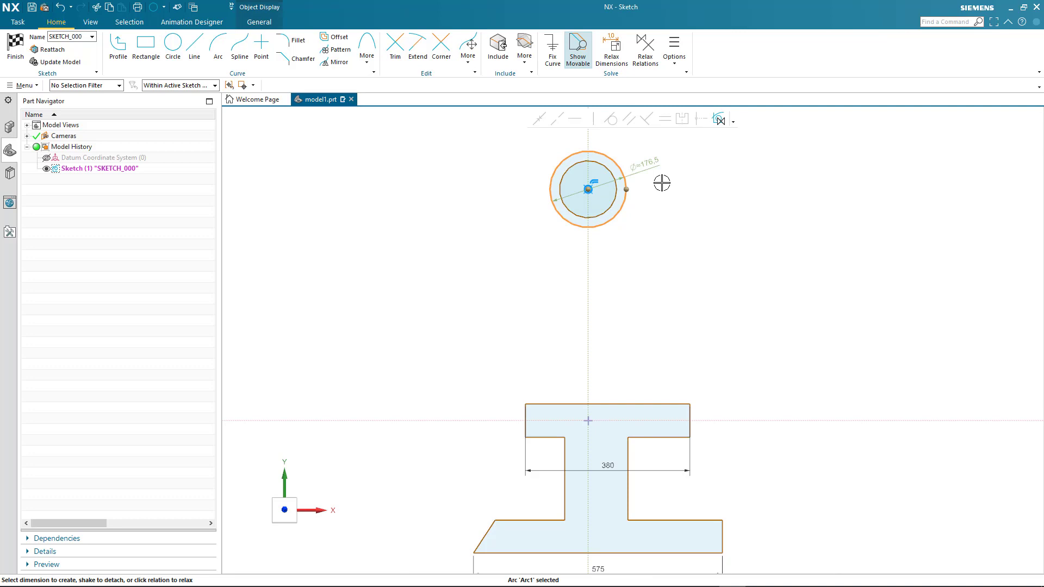
mouse_move(624, 189)
left_mouse_down()
mouse_move(642, 190)
mouse_move(627, 191)
left_mouse_up()
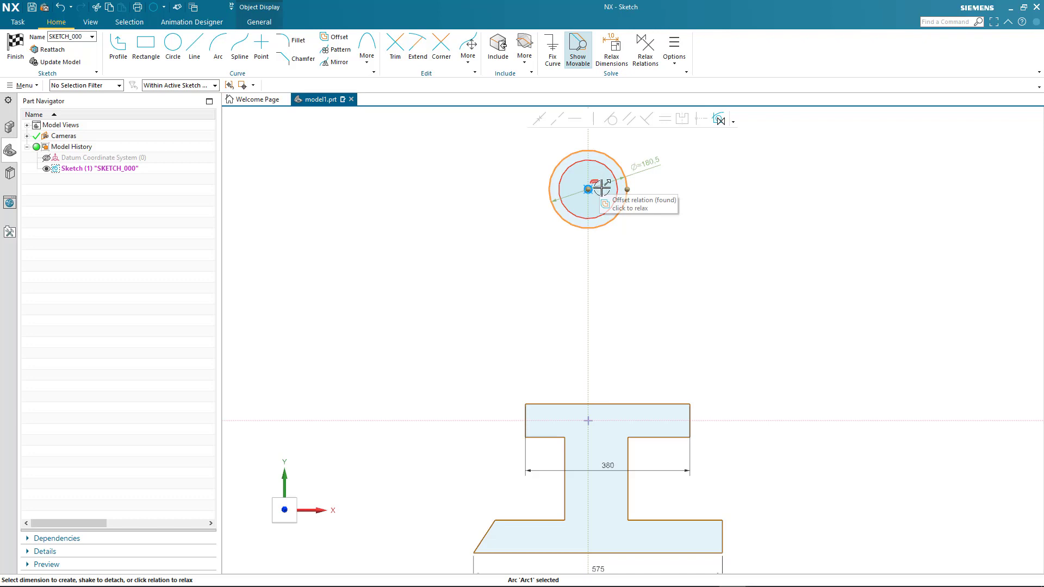
left_click(630, 250)
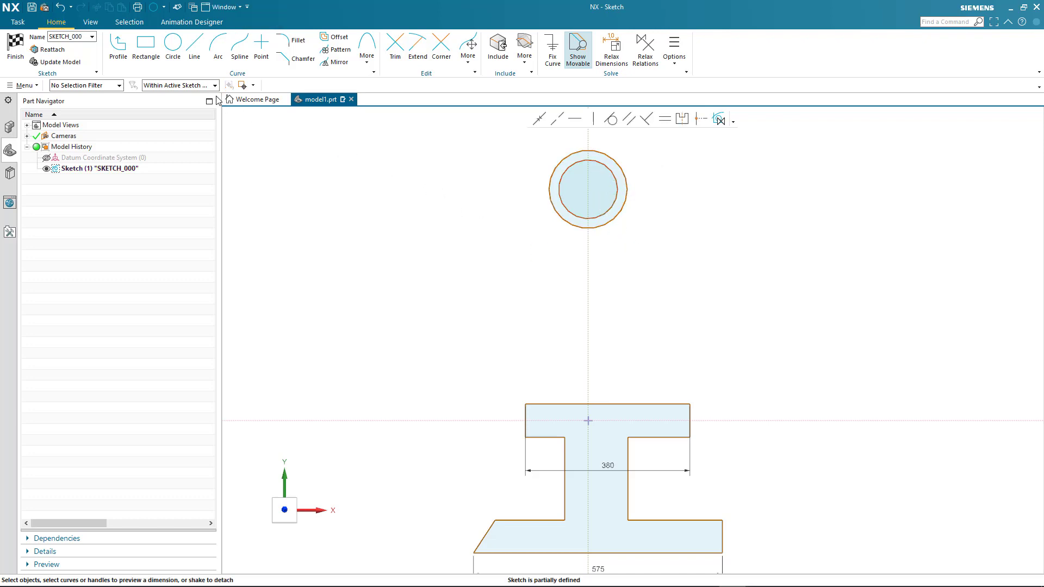
Draw left and right lines tangent to the outer circle, each ending on the top flange.
left_click(194, 48)
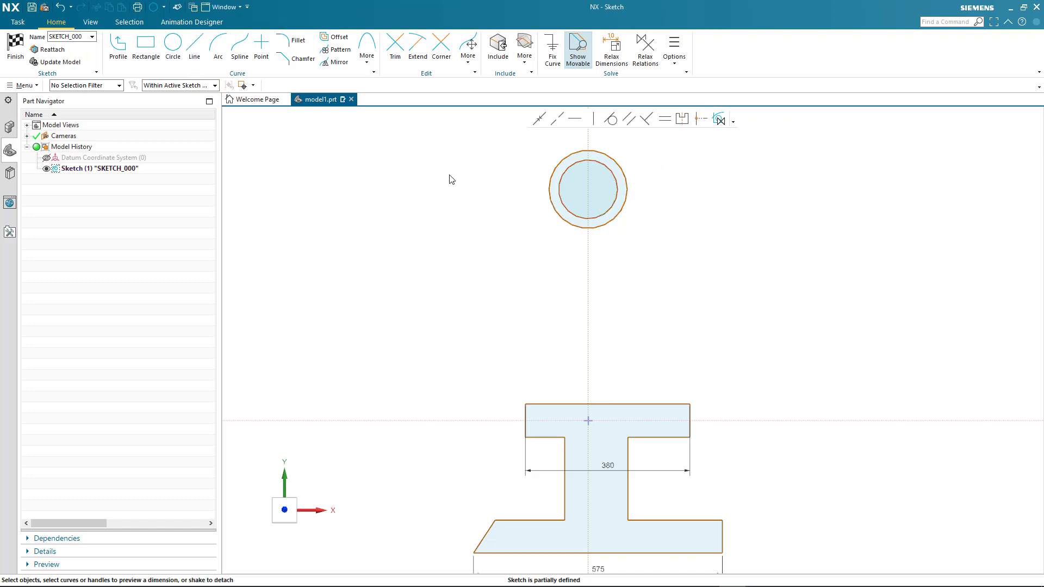
left_click(548, 193)
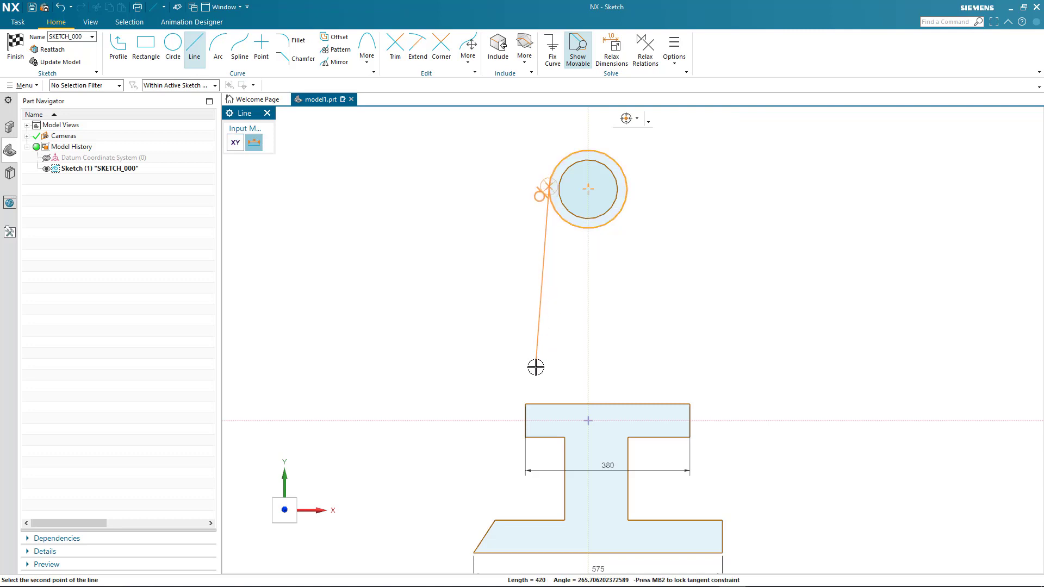
left_click(535, 404)
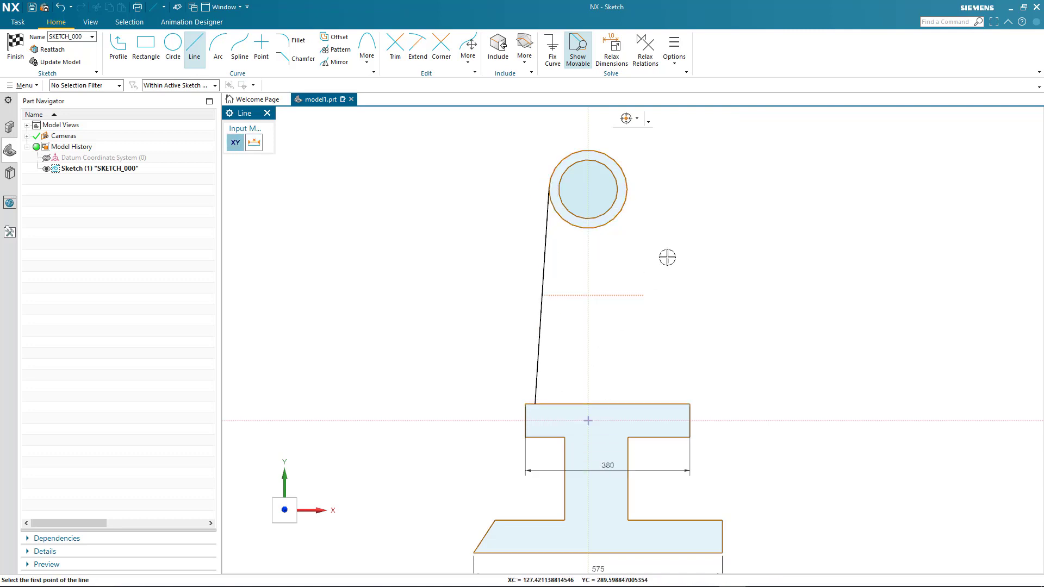
left_click(630, 189)
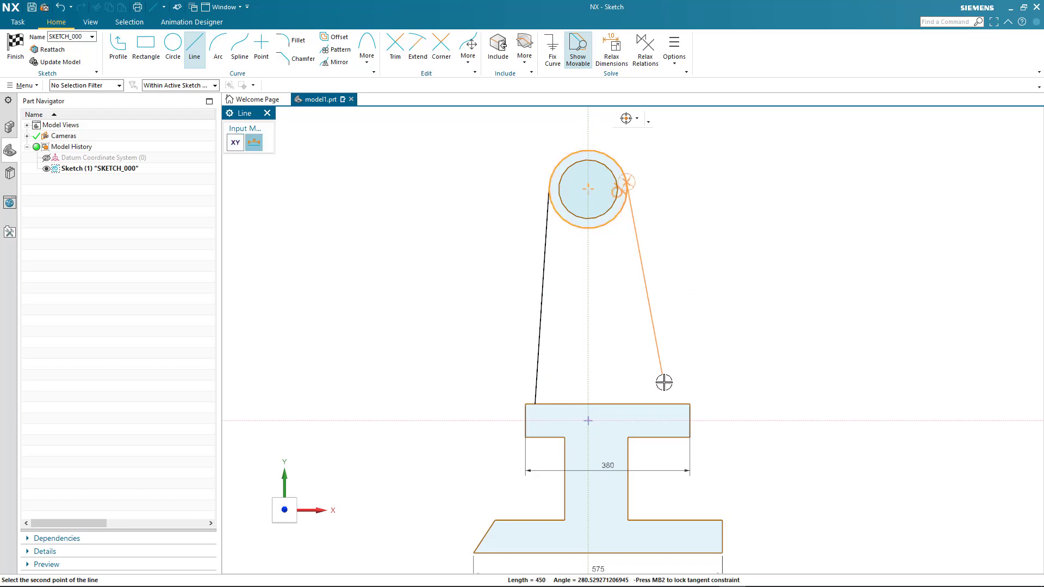
left_click(669, 404)
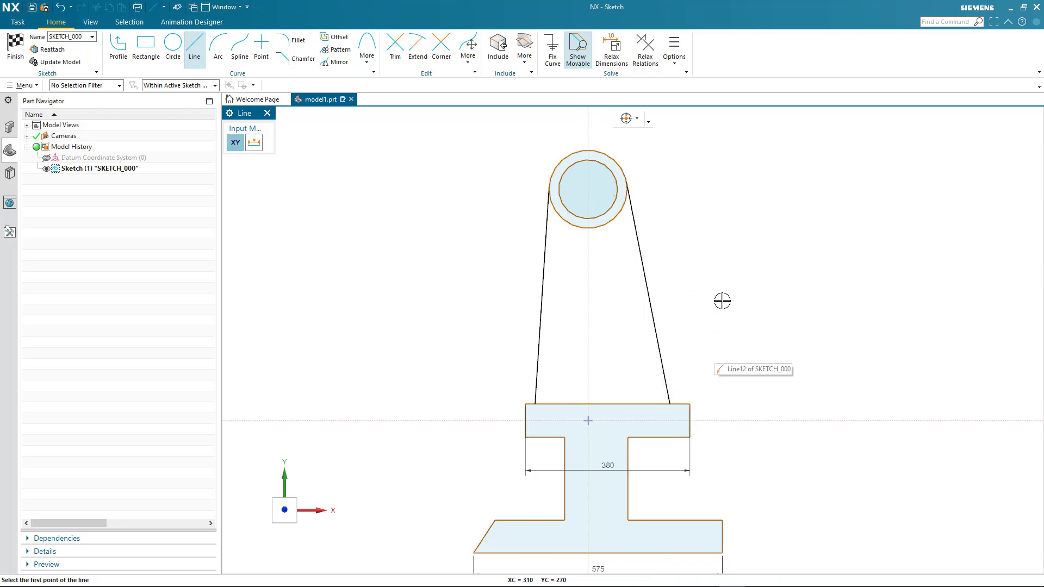
key("Escape")
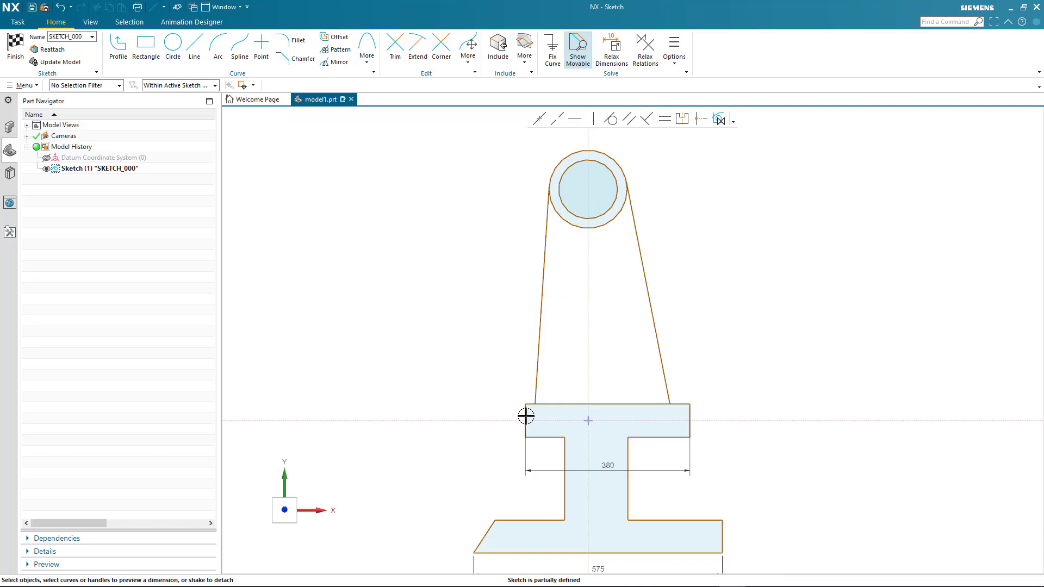
Shift the top flange left and stretch its 380 width dimension out to 510.
mouse_move(525, 416)
left_mouse_down()
mouse_move(510, 419)
mouse_move(520, 417)
left_mouse_up()
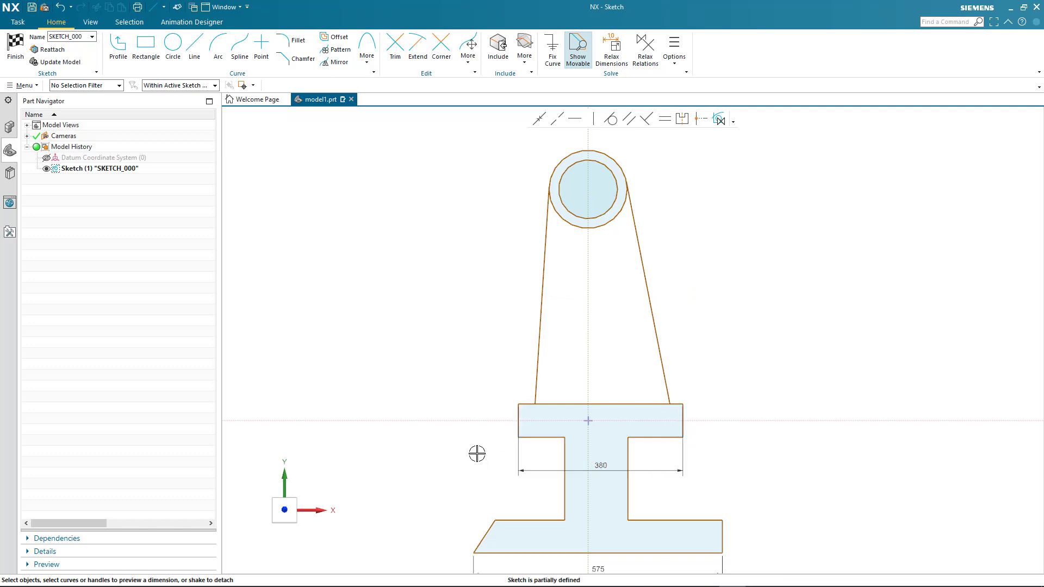
double_click(677, 470)
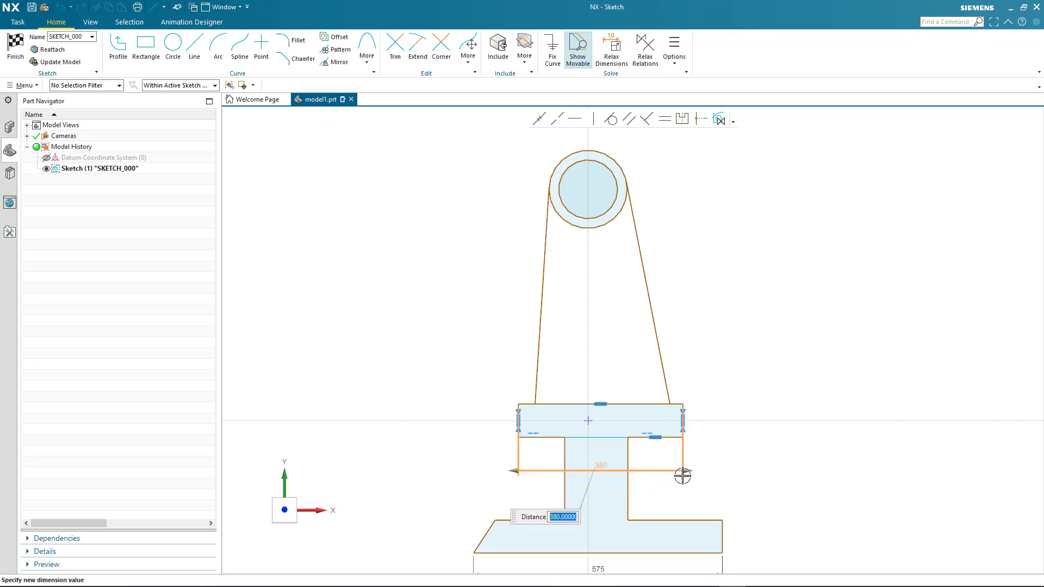
left_click_drag(686, 470, 711, 470)
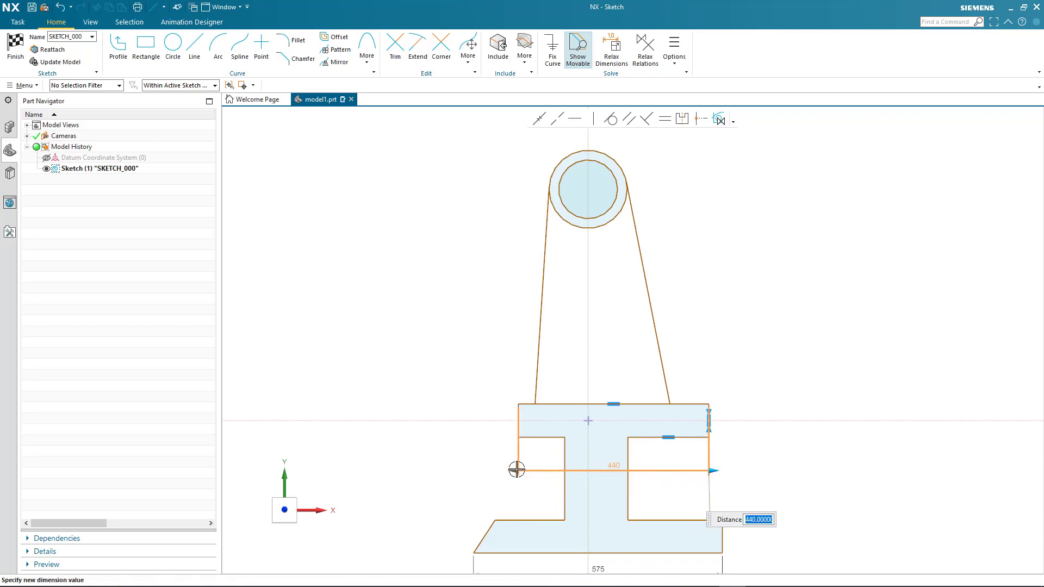
left_click_drag(518, 470, 488, 469)
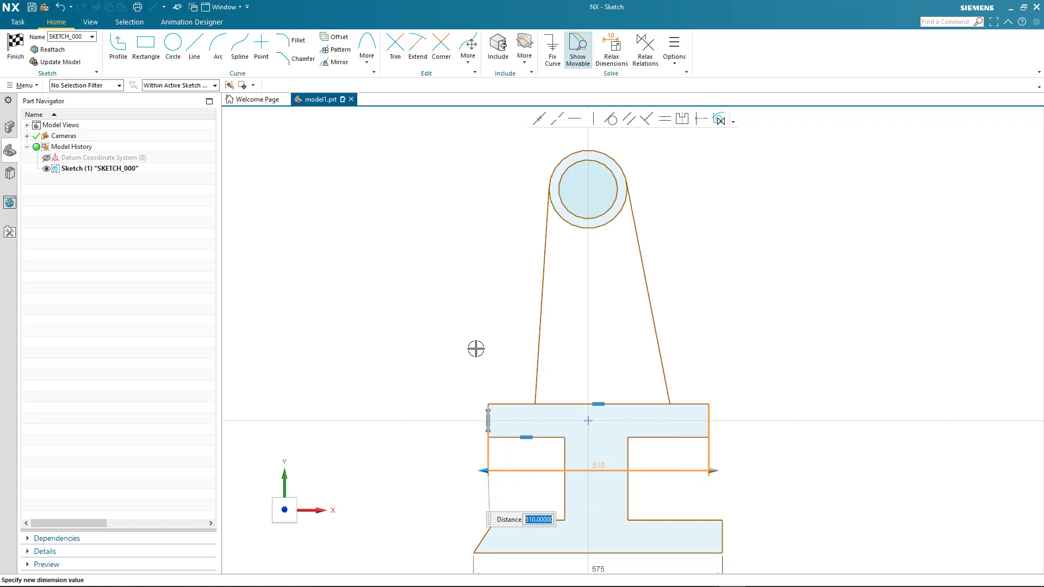
middle_click(490, 332)
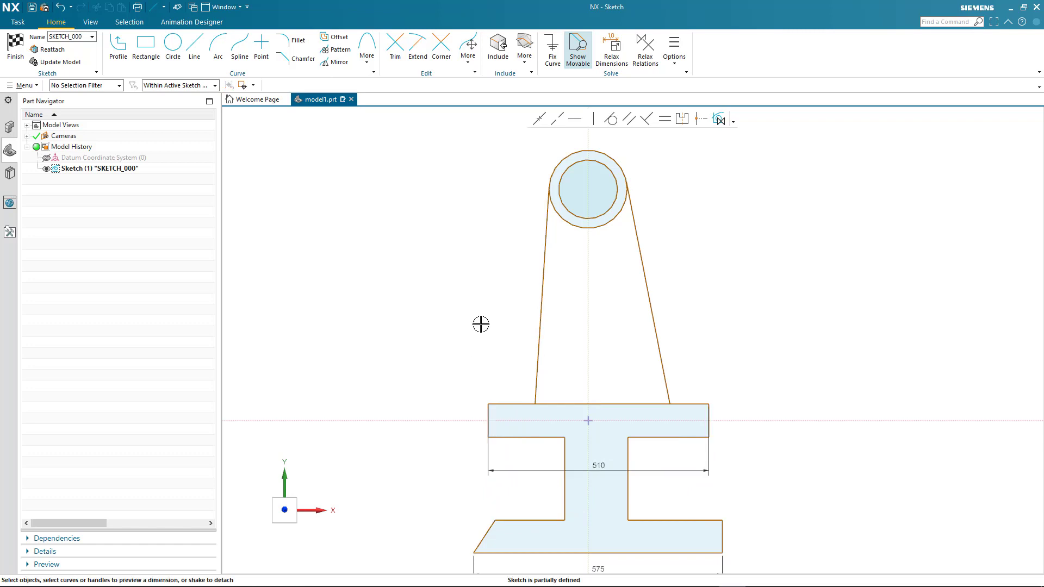
Trim away the overlapping flange edge and circle arc, then fillet both lower upright corners.
left_click(396, 48)
left_click_drag(618, 301, 601, 214)
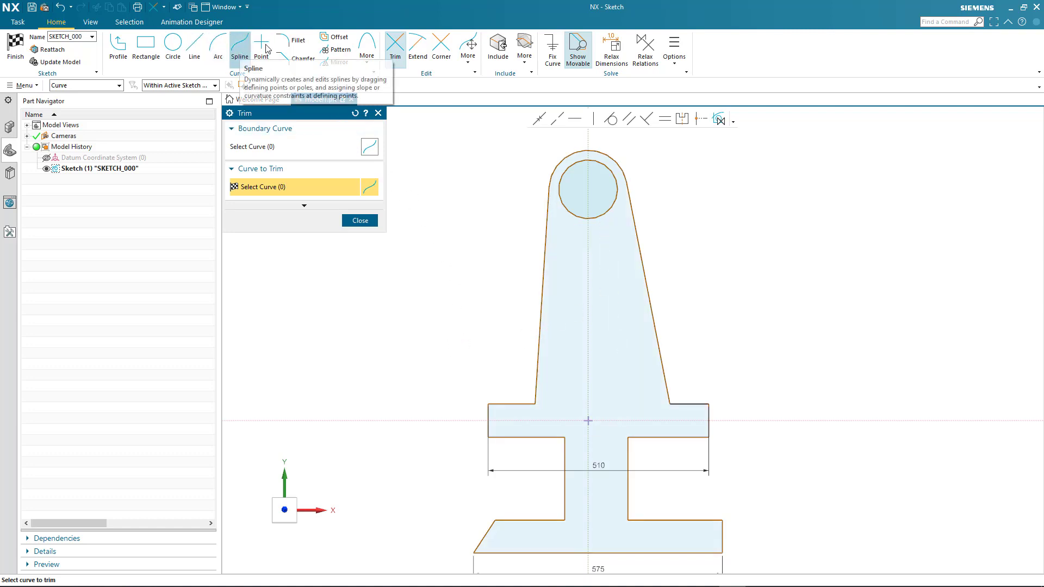
left_click(291, 41)
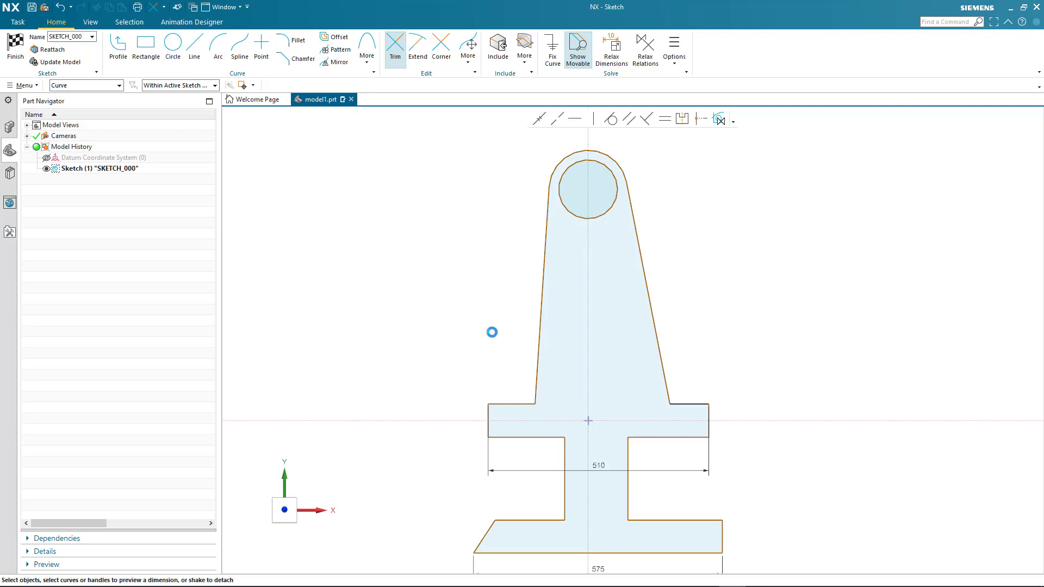
left_click(531, 387)
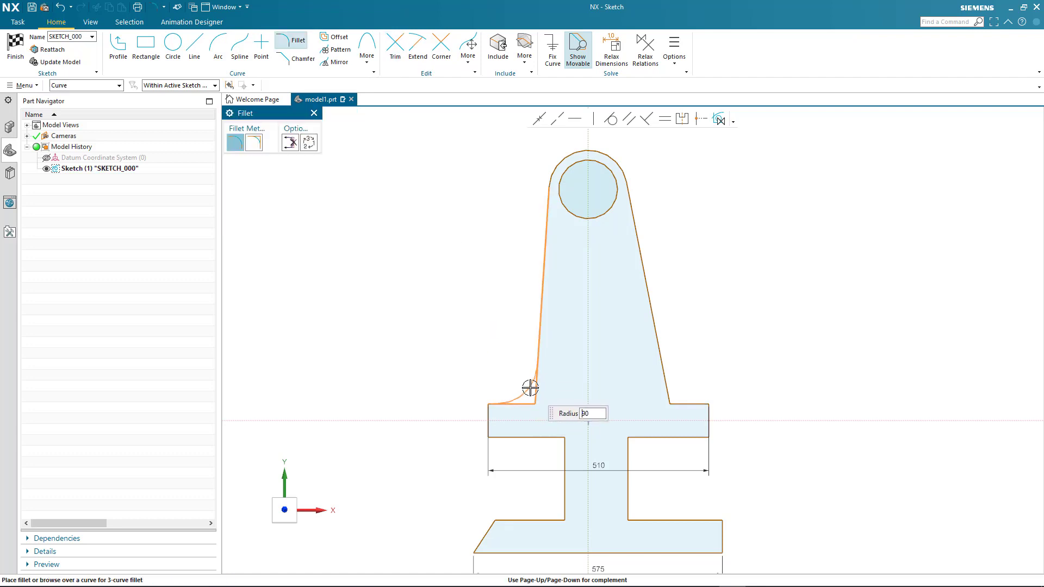
left_click(531, 389)
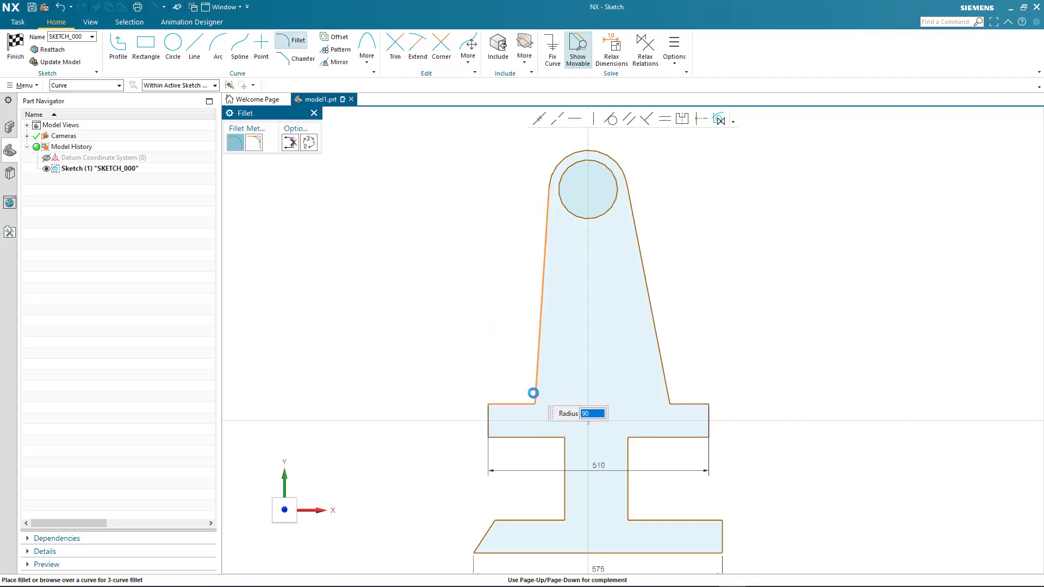
left_click(674, 387)
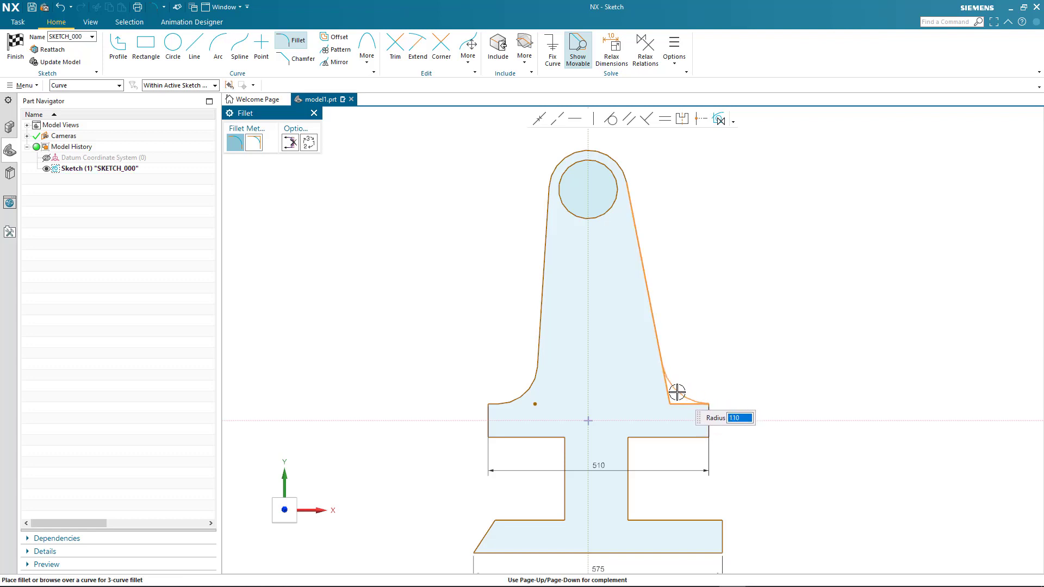
left_click(678, 393)
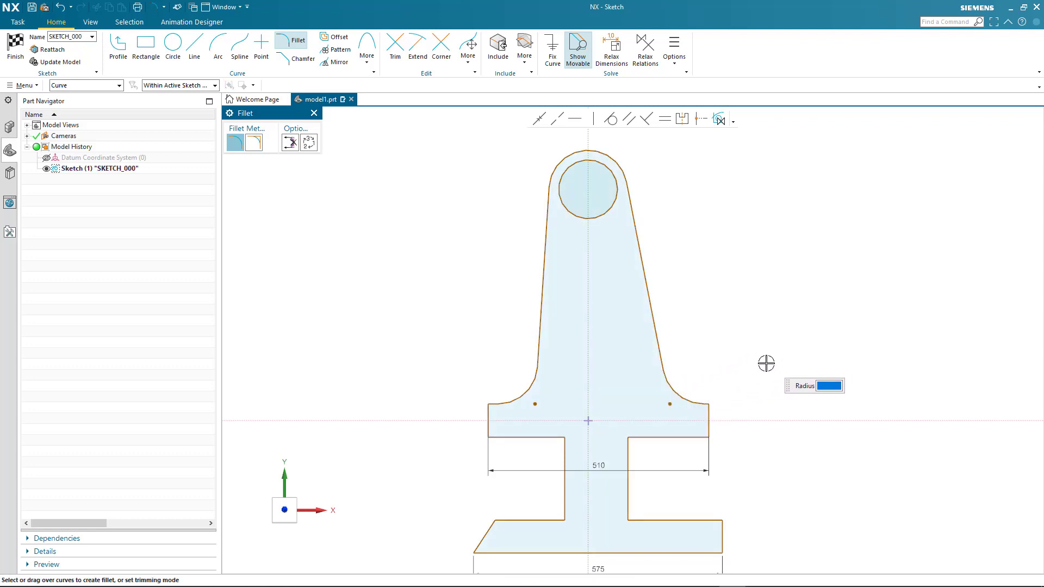
key("Escape")
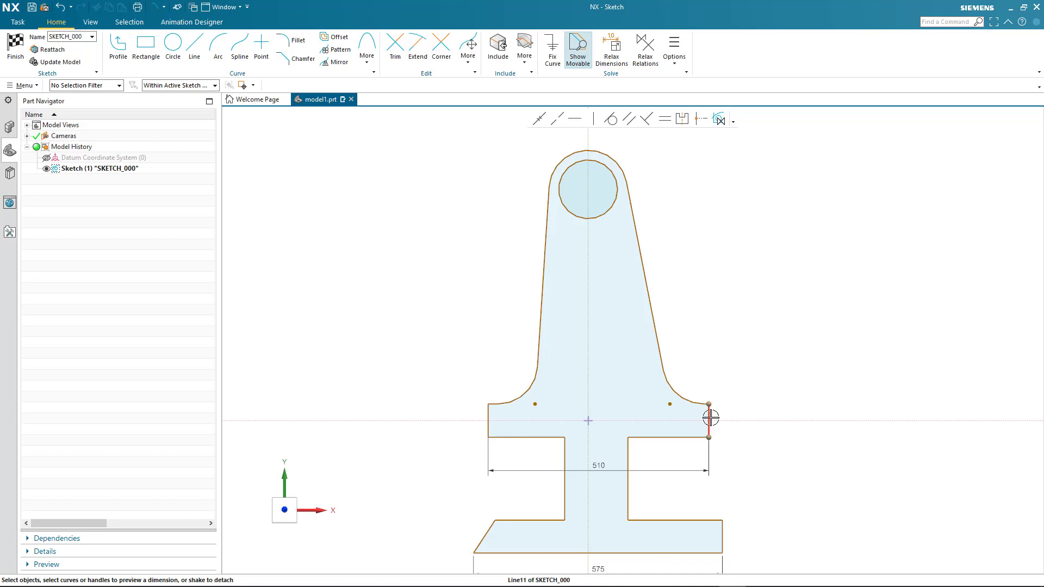
Widen the base's top block from 510 to 620 by editing its width dimension.
mouse_move(710, 418)
left_mouse_down()
mouse_move(729, 419)
mouse_move(717, 424)
left_mouse_up()
double_click(721, 469)
left_click_drag(721, 468, 737, 468)
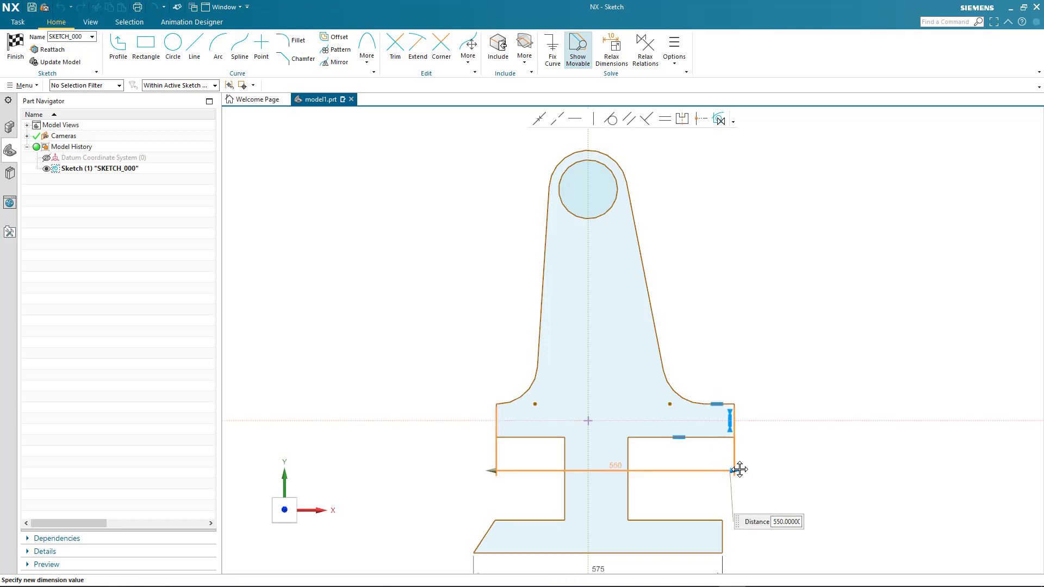
left_click_drag(489, 468, 465, 470)
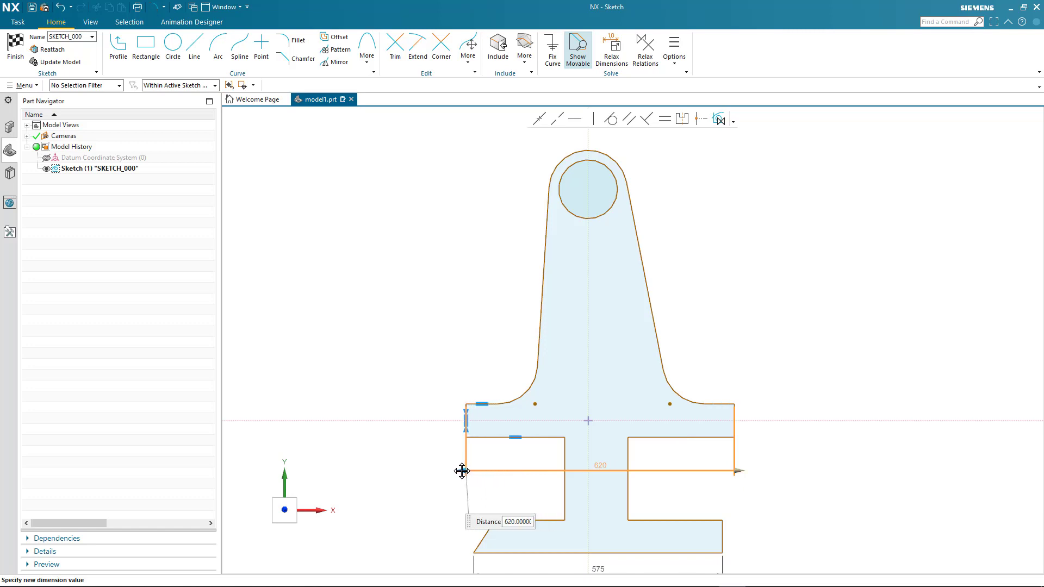
left_click(403, 352)
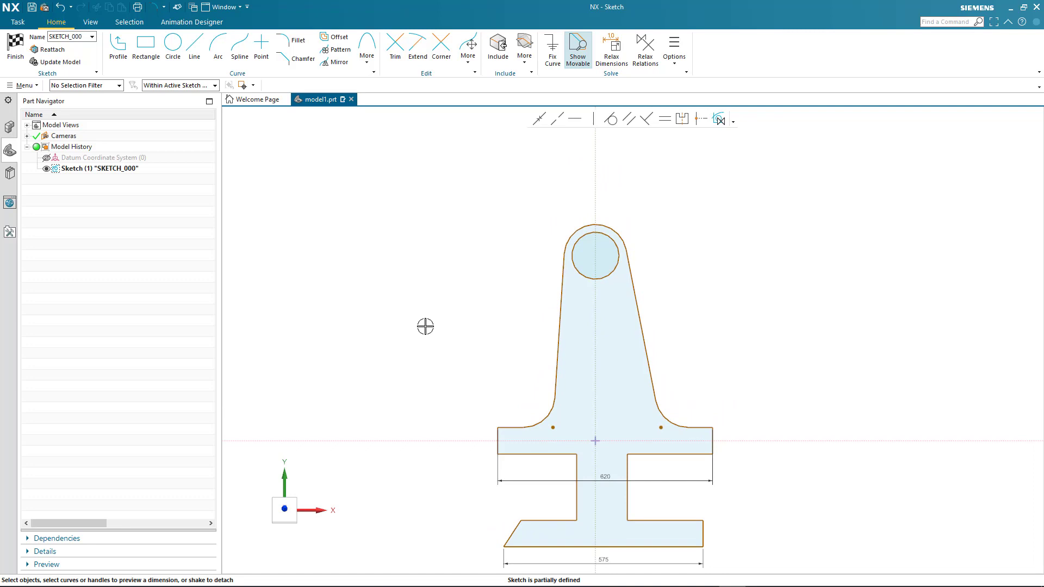
Add a 440 vertical dimension from the base's top edge to the circle centre, beside the upright.
left_click(700, 428)
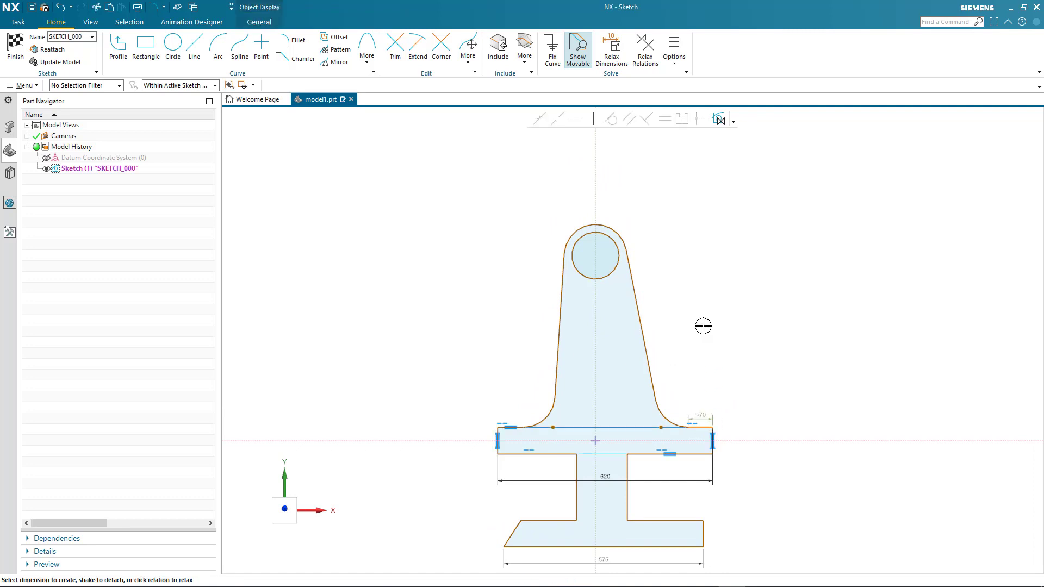
left_click(597, 253)
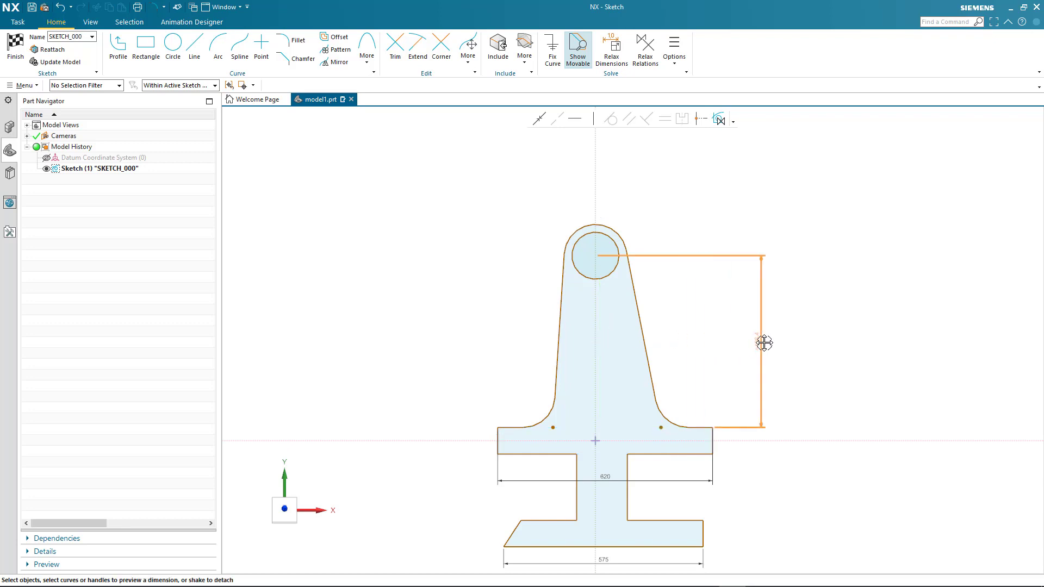
left_click(795, 345)
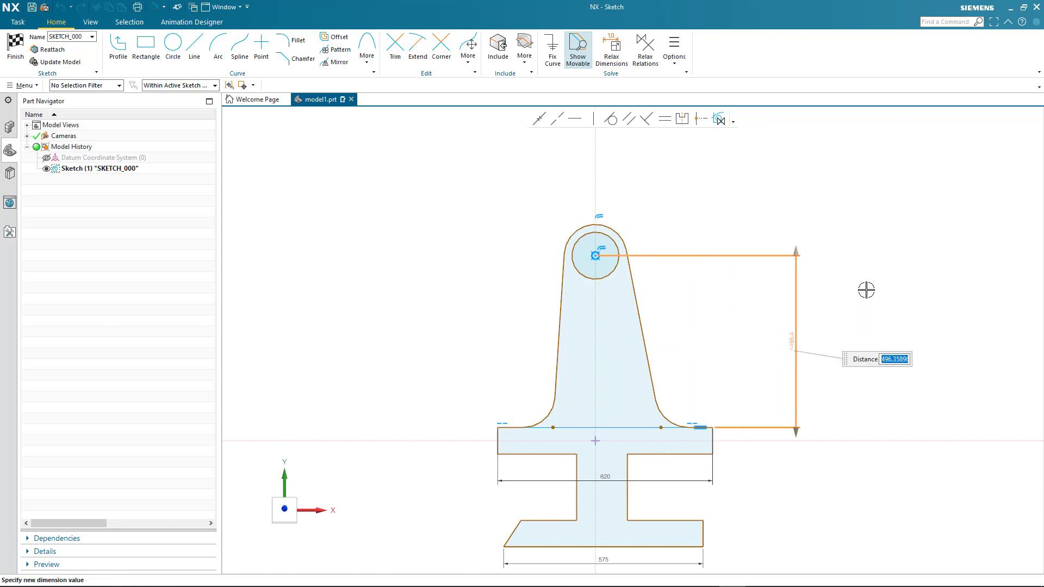
left_click_drag(797, 251, 797, 276)
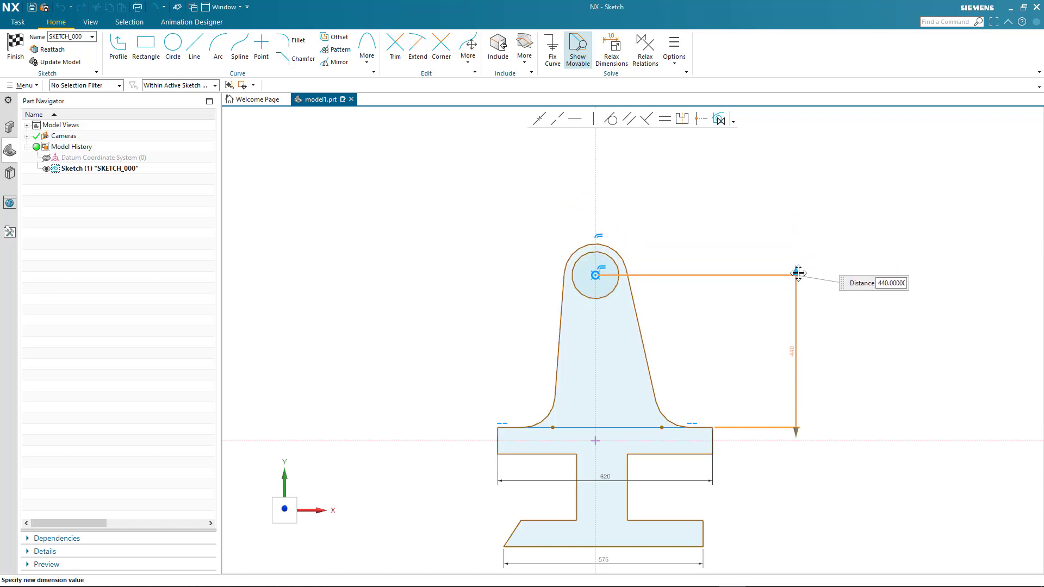
key("Return")
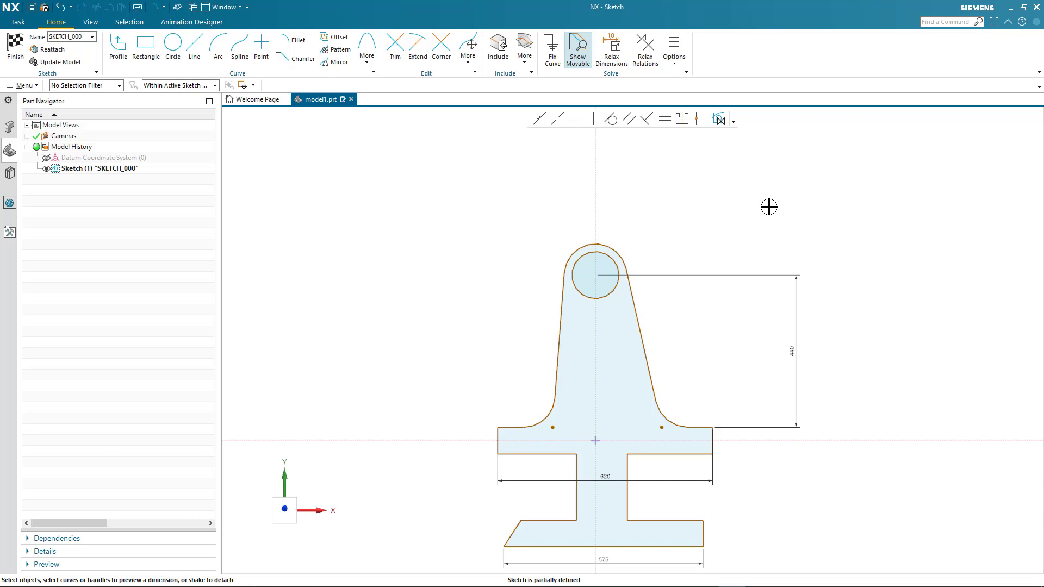
Drag the selected top boss circles left of the vertical axis, slanting the upright.
left_click_drag(535, 223, 665, 314)
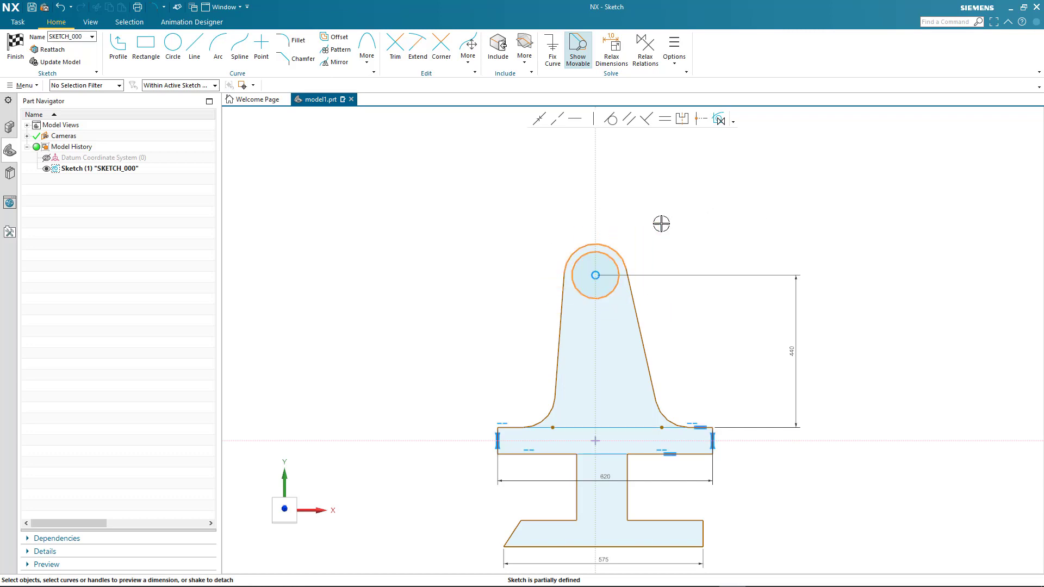
left_click(601, 271)
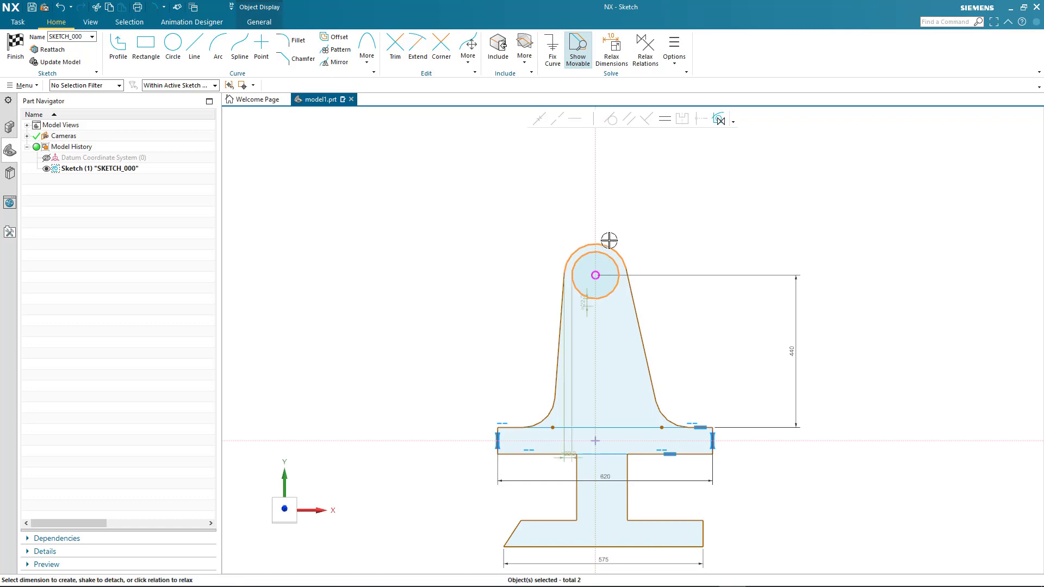
left_click_drag(609, 245, 547, 234)
Add a height dimension on the base's left edge, then drag the boss circles right.
left_click(496, 433)
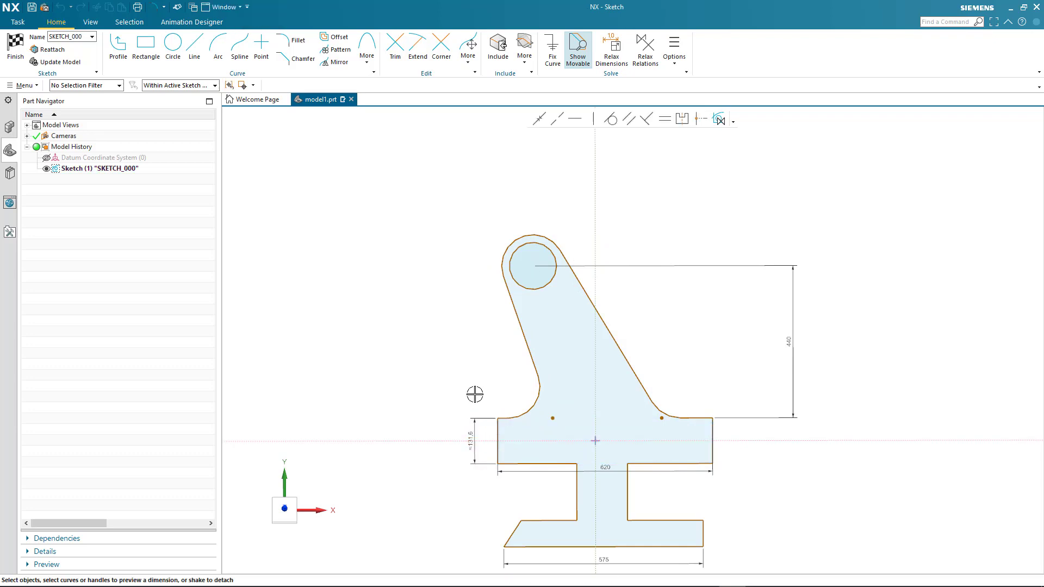
left_click_drag(486, 218, 616, 306)
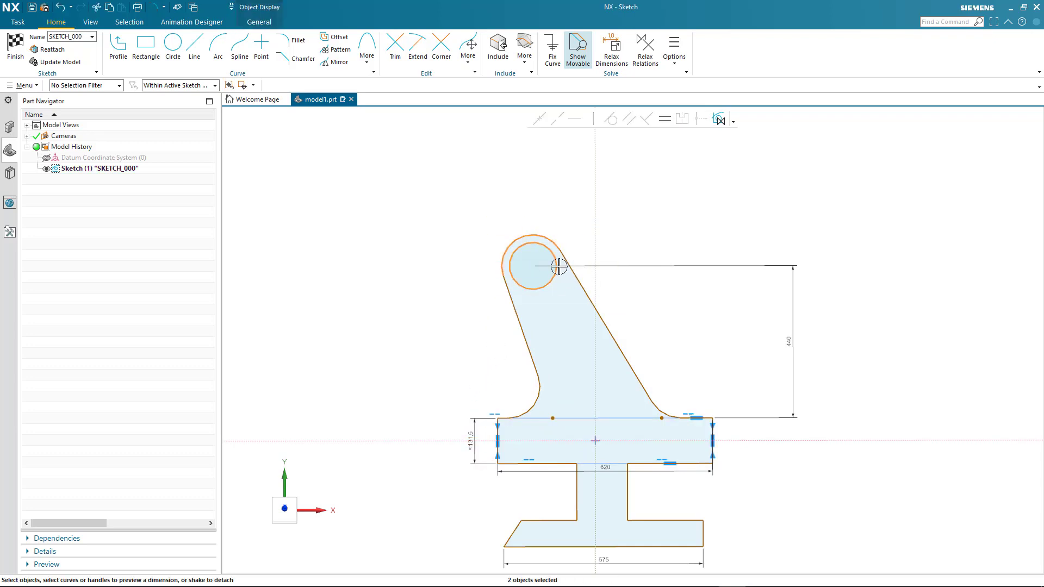
left_click_drag(542, 237, 658, 245)
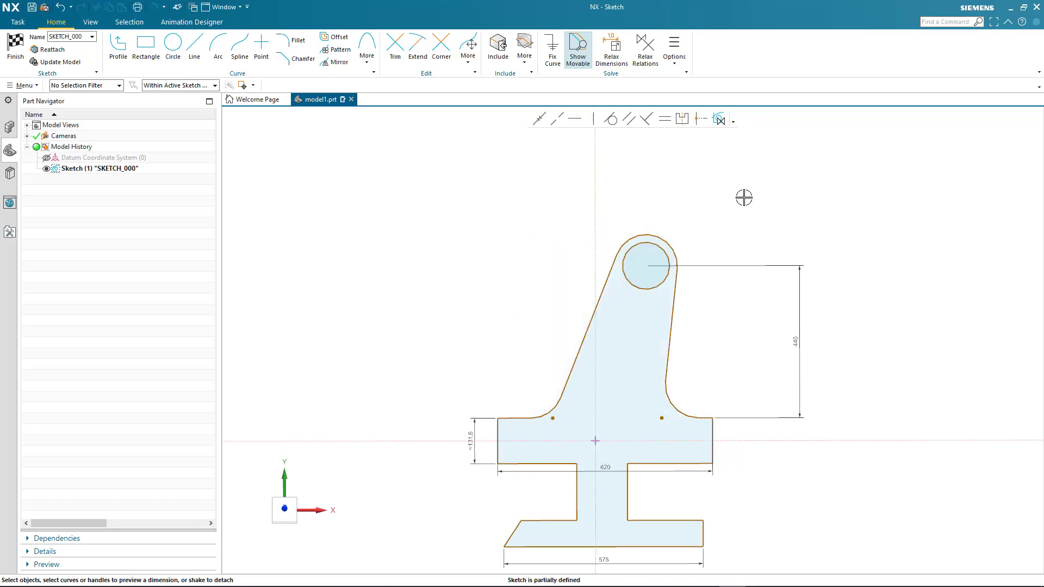